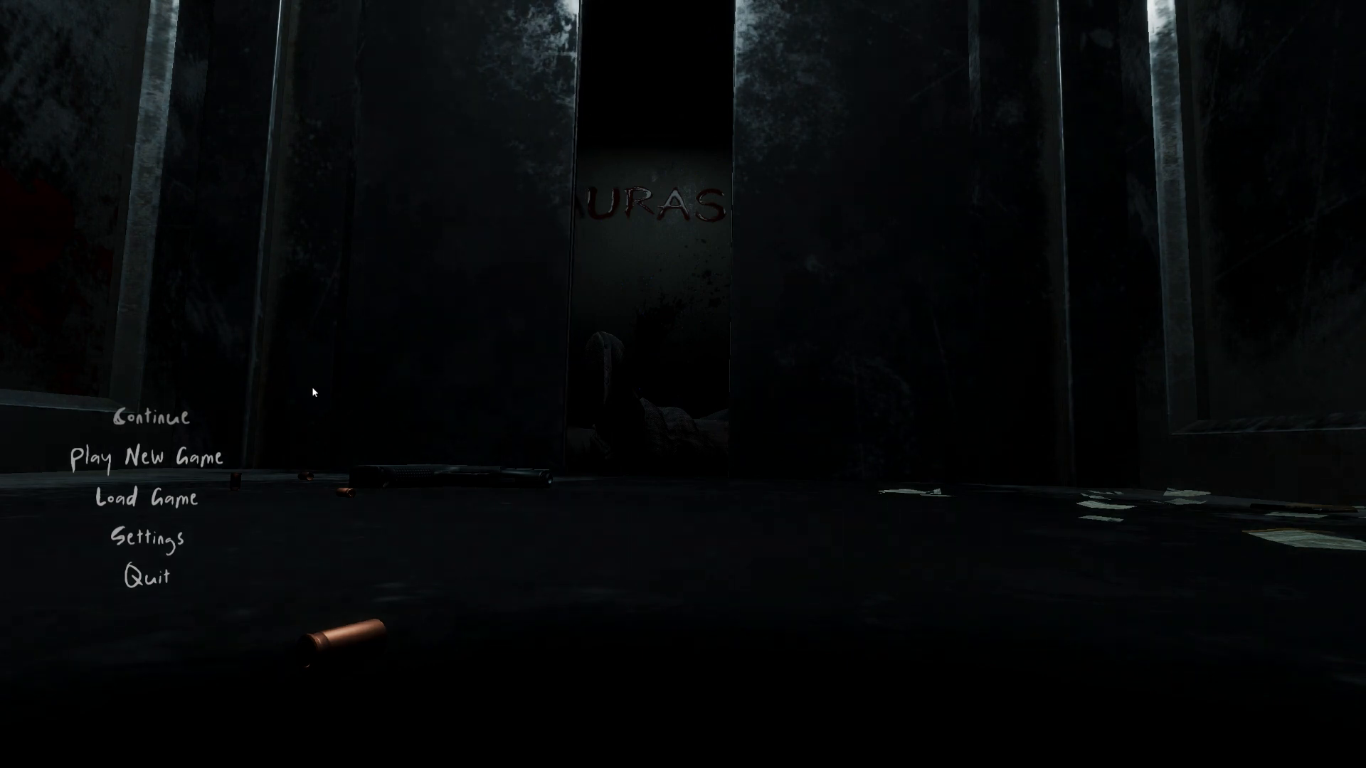
# Review the general and graphic settings of the running game, return to its main menu and exit play mode.
pyautogui.click(145, 539)
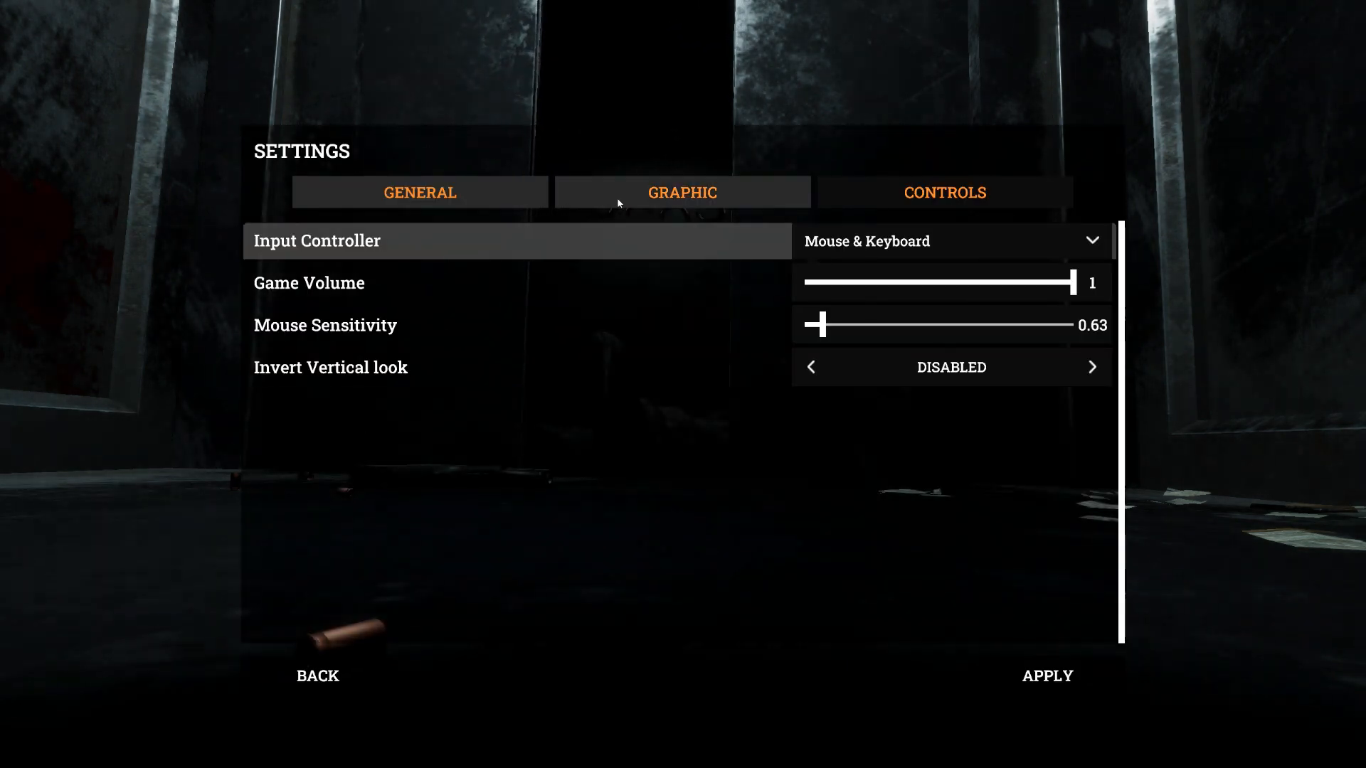
pyautogui.click(663, 206)
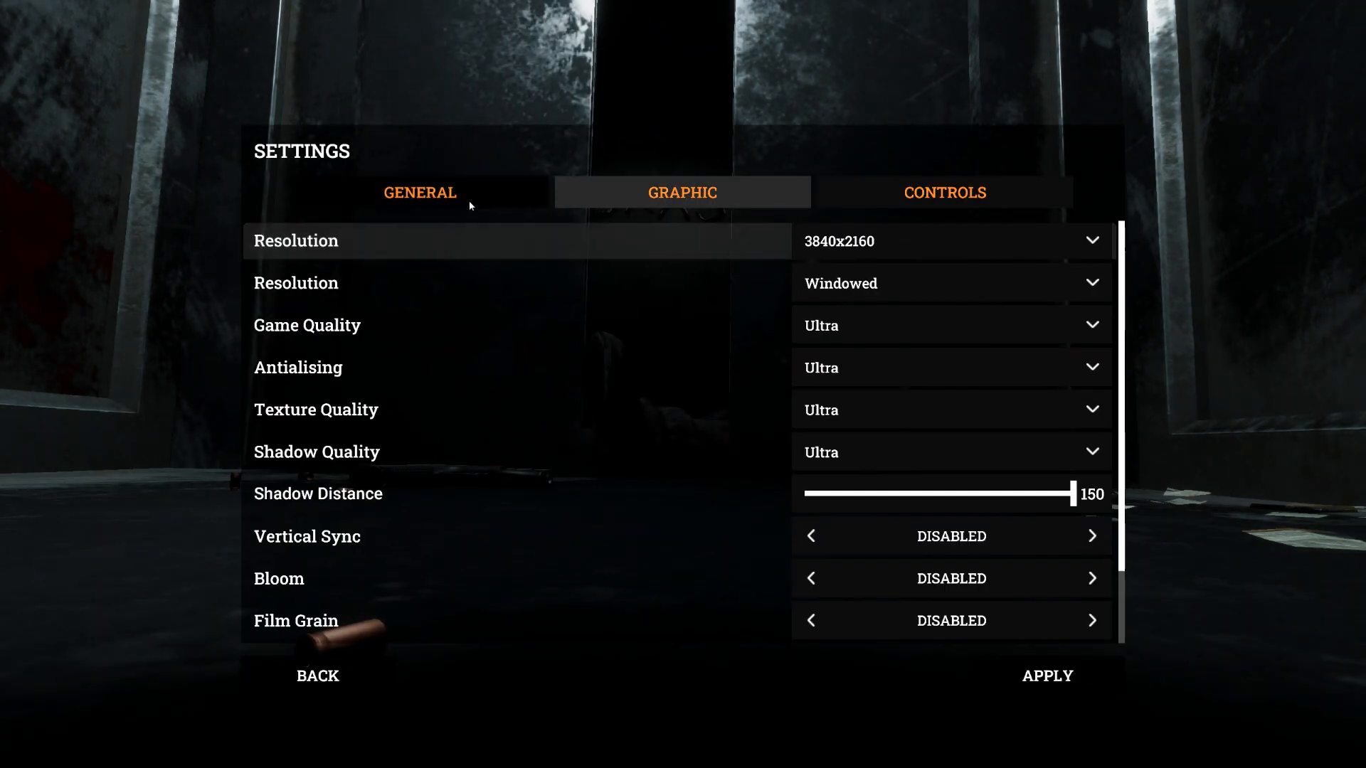
pyautogui.click(473, 205)
pyautogui.click(318, 676)
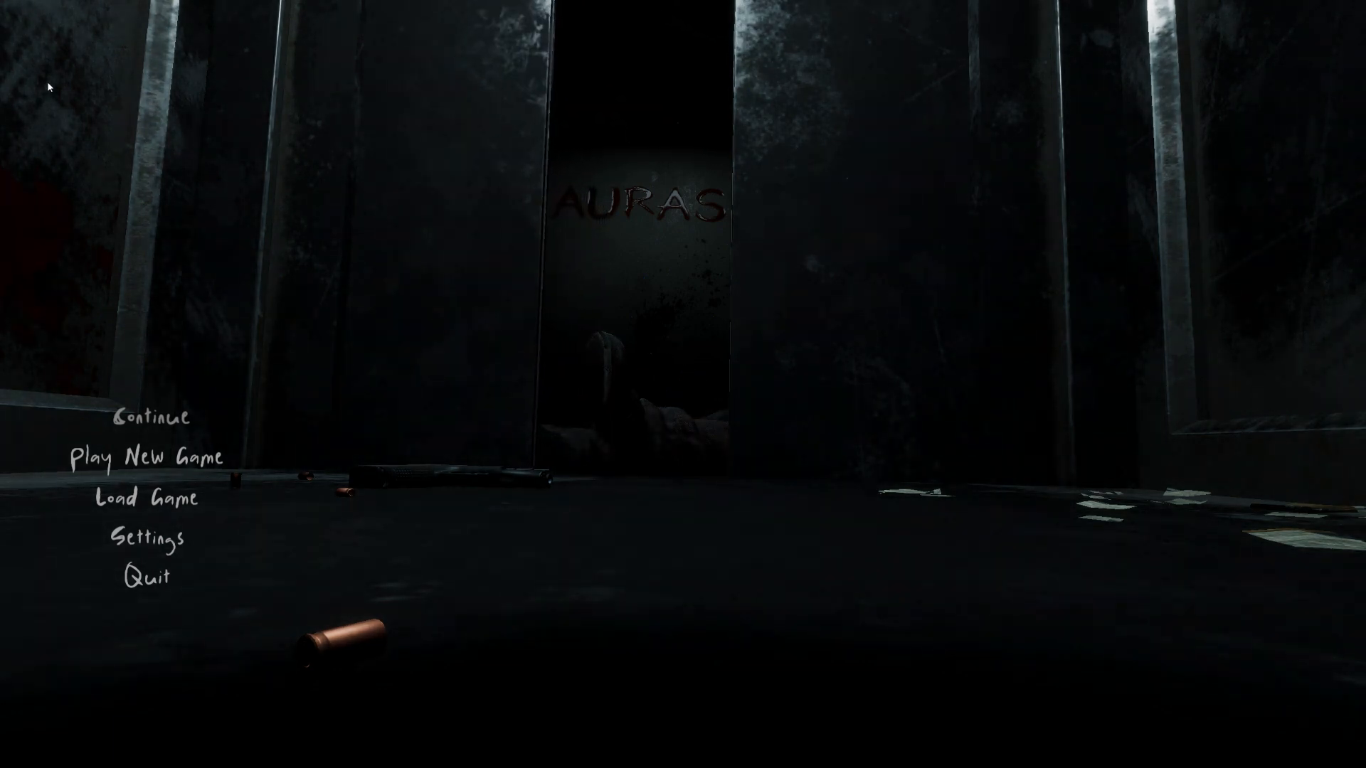
pyautogui.hotkey('ctrl', 'p')
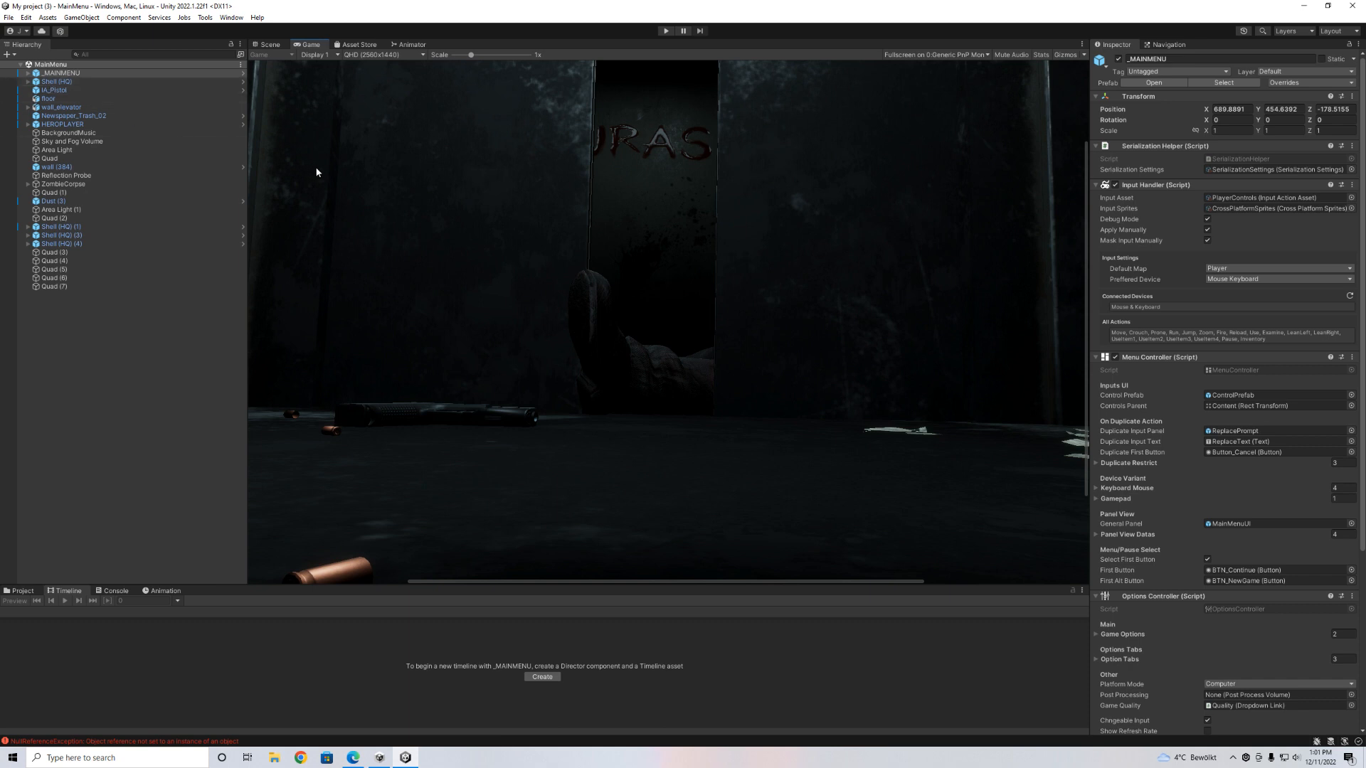
# Enlarge the Game view and expand _MAINMENU down to the interface objects under UI_Blur.
pyautogui.moveTo(248, 173); pyautogui.dragTo(212, 175)
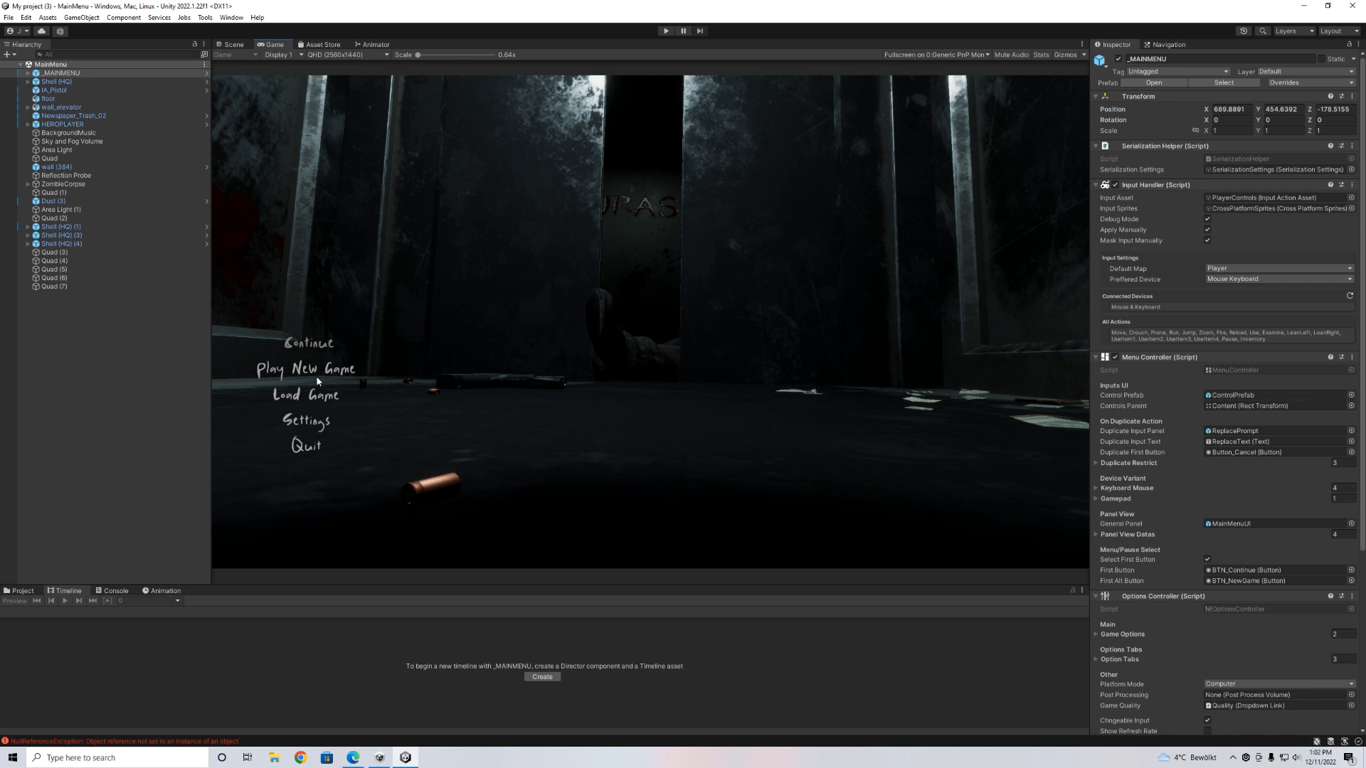
pyautogui.click(28, 74)
pyautogui.click(35, 82)
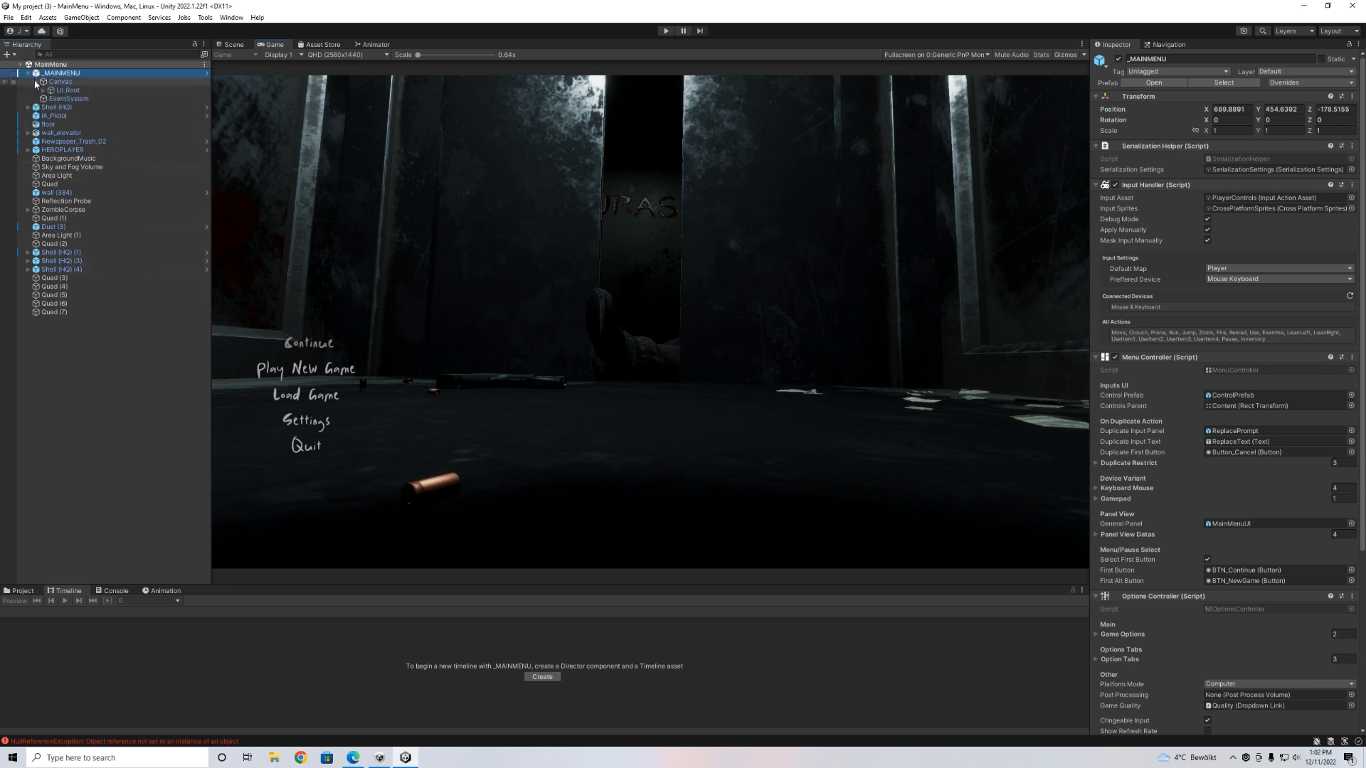
pyautogui.click(43, 90)
pyautogui.click(48, 99)
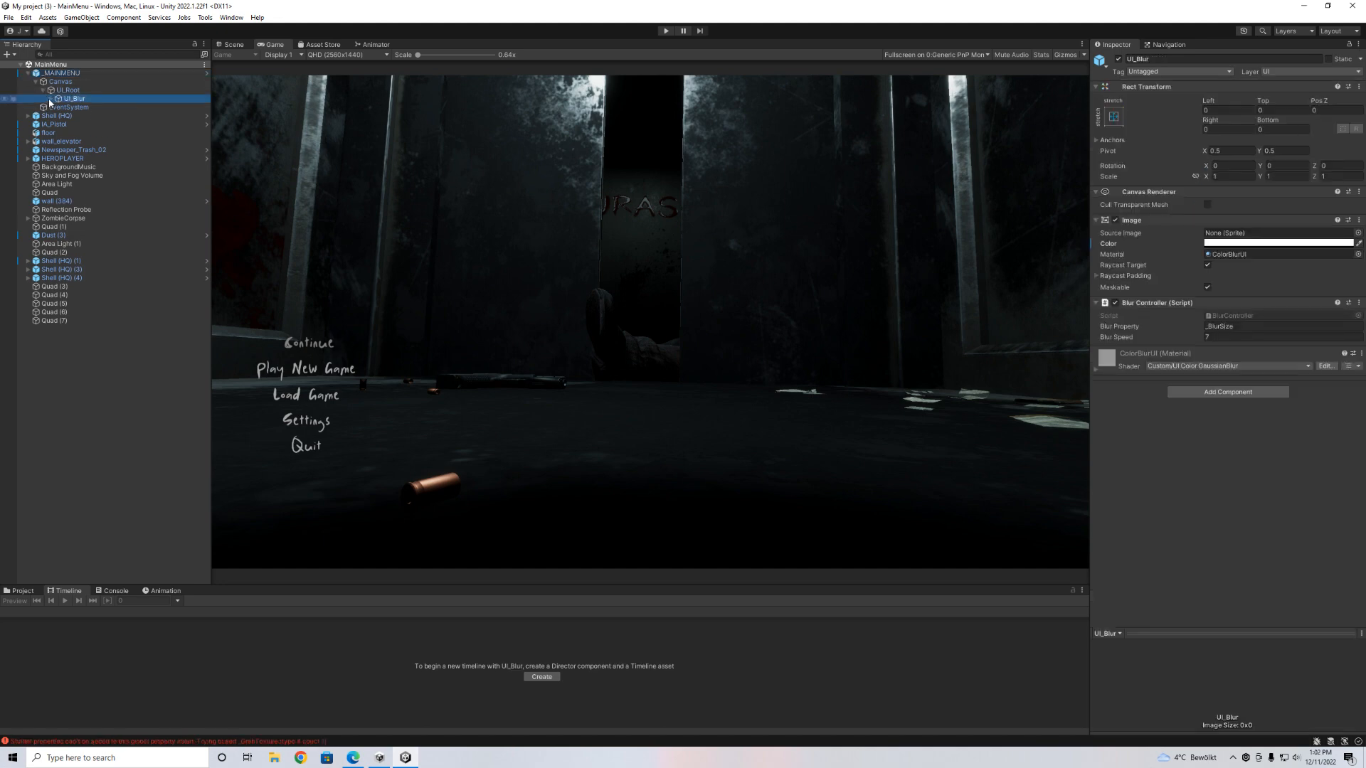
pyautogui.click(51, 99)
pyautogui.click(58, 107)
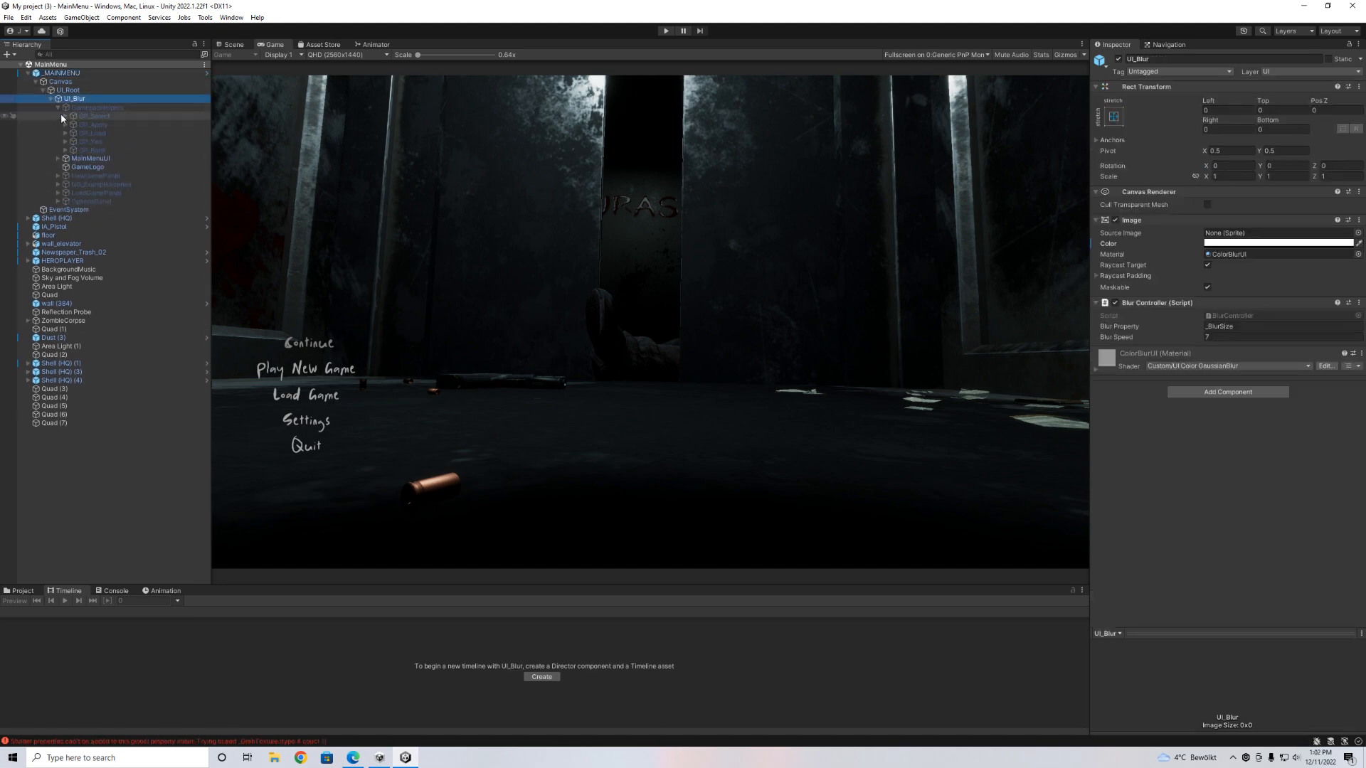
# Inspect the font options of the Select helper's text and the properties of the Yes helper's text.
pyautogui.click(65, 116)
pyautogui.click(76, 133)
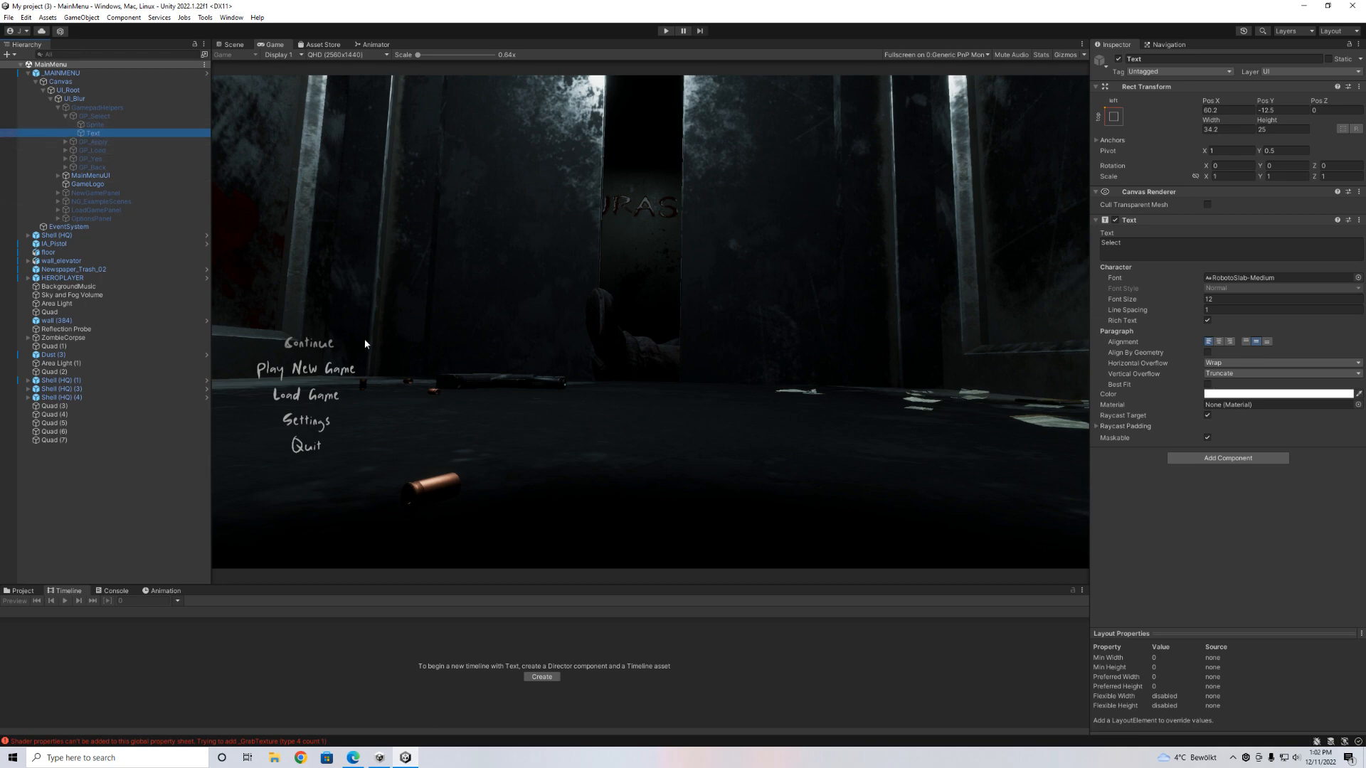
pyautogui.click(39, 593)
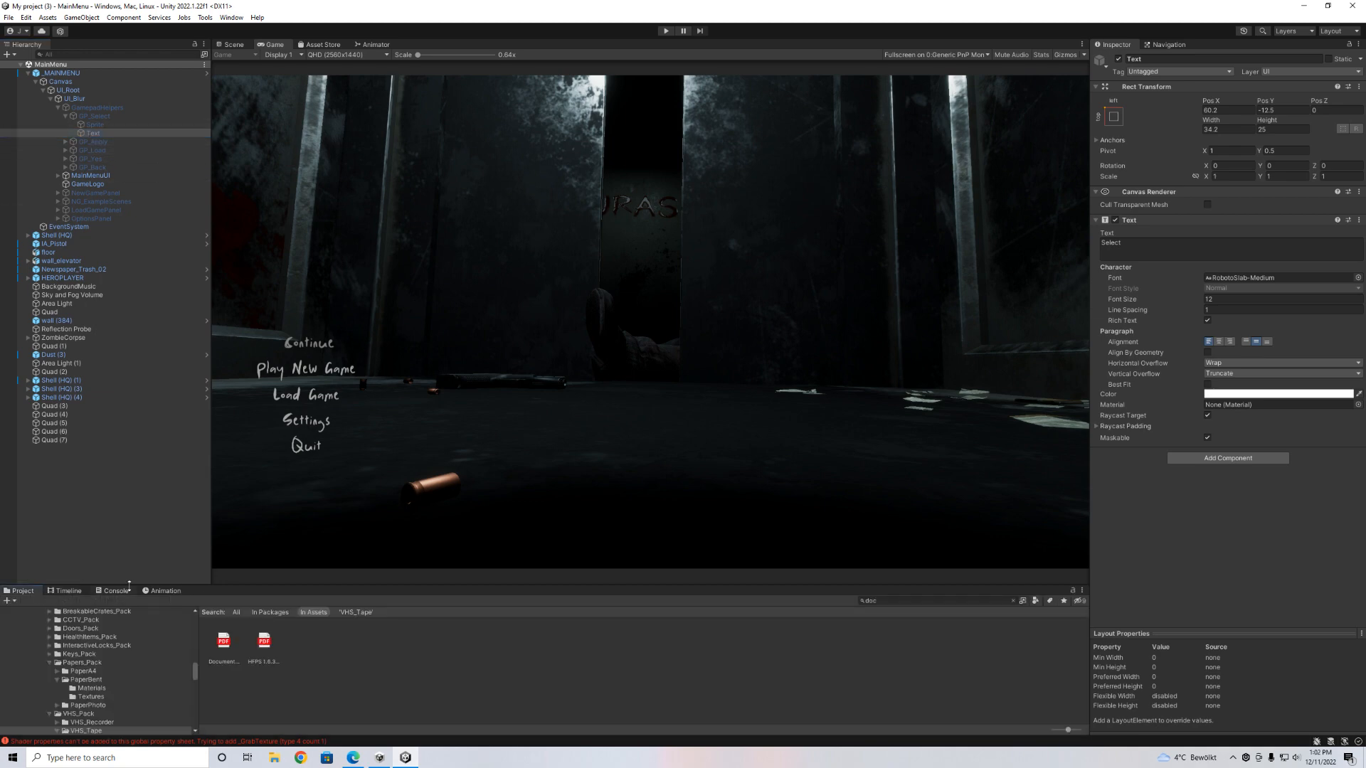
pyautogui.click(1357, 278)
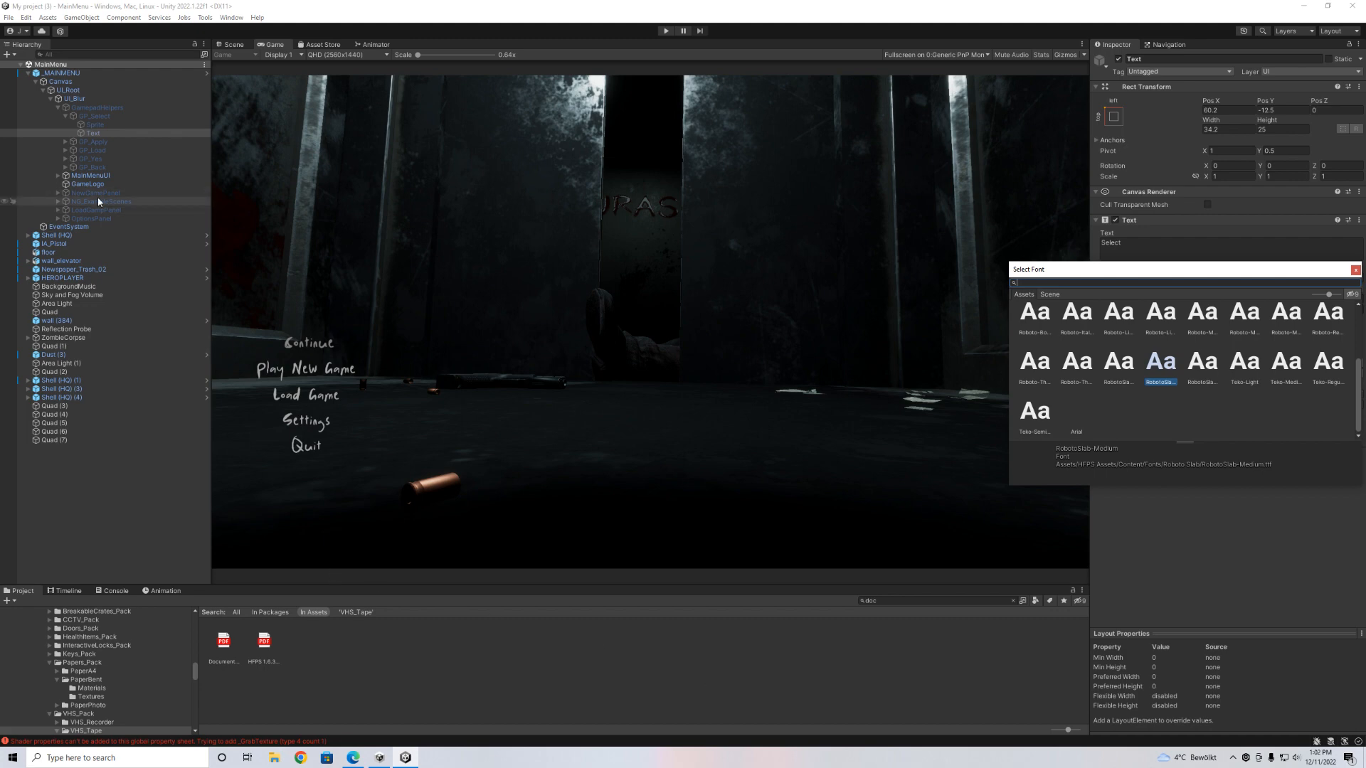
pyautogui.click(66, 158)
pyautogui.click(92, 175)
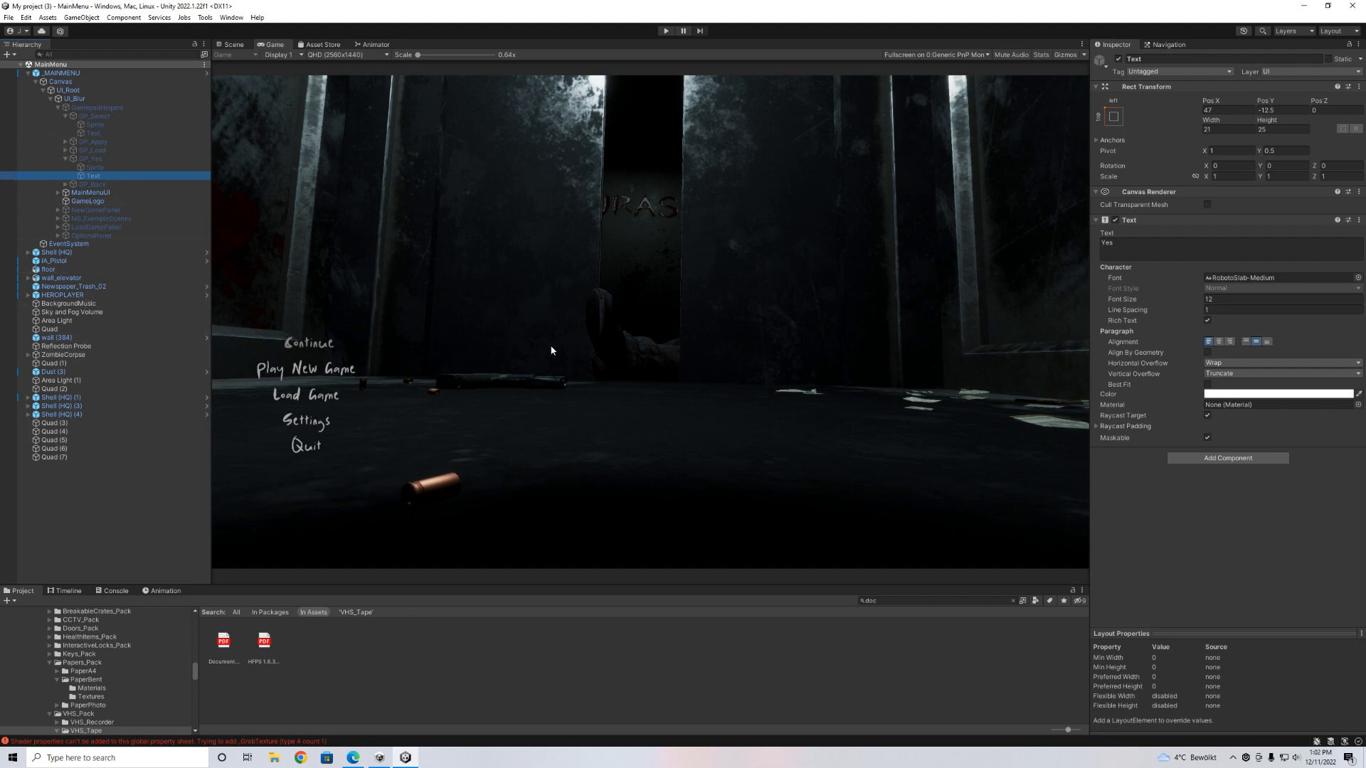
# Narrow the Hierarchy, show the scene in 2D with the Rect tool, and deactivate Sky and Fog Volume.
pyautogui.click(236, 45)
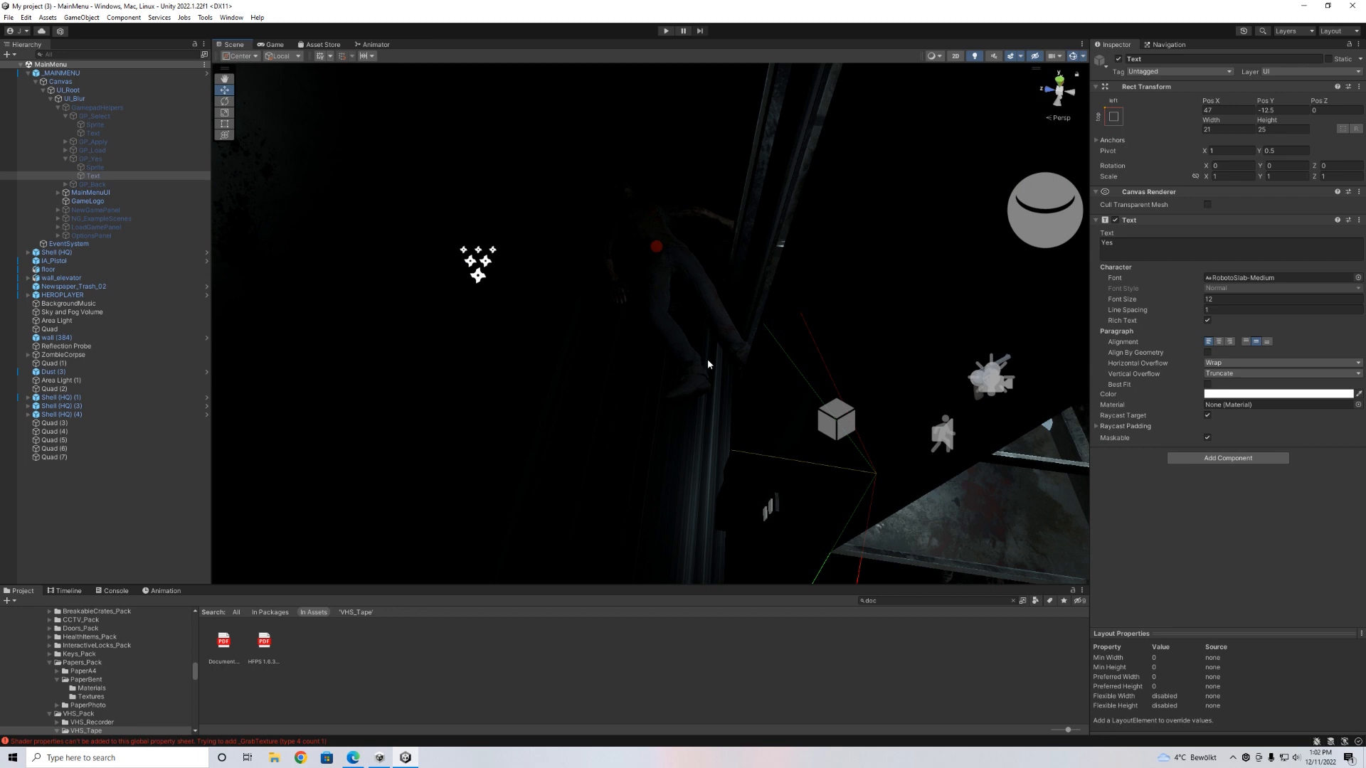
pyautogui.click(271, 45)
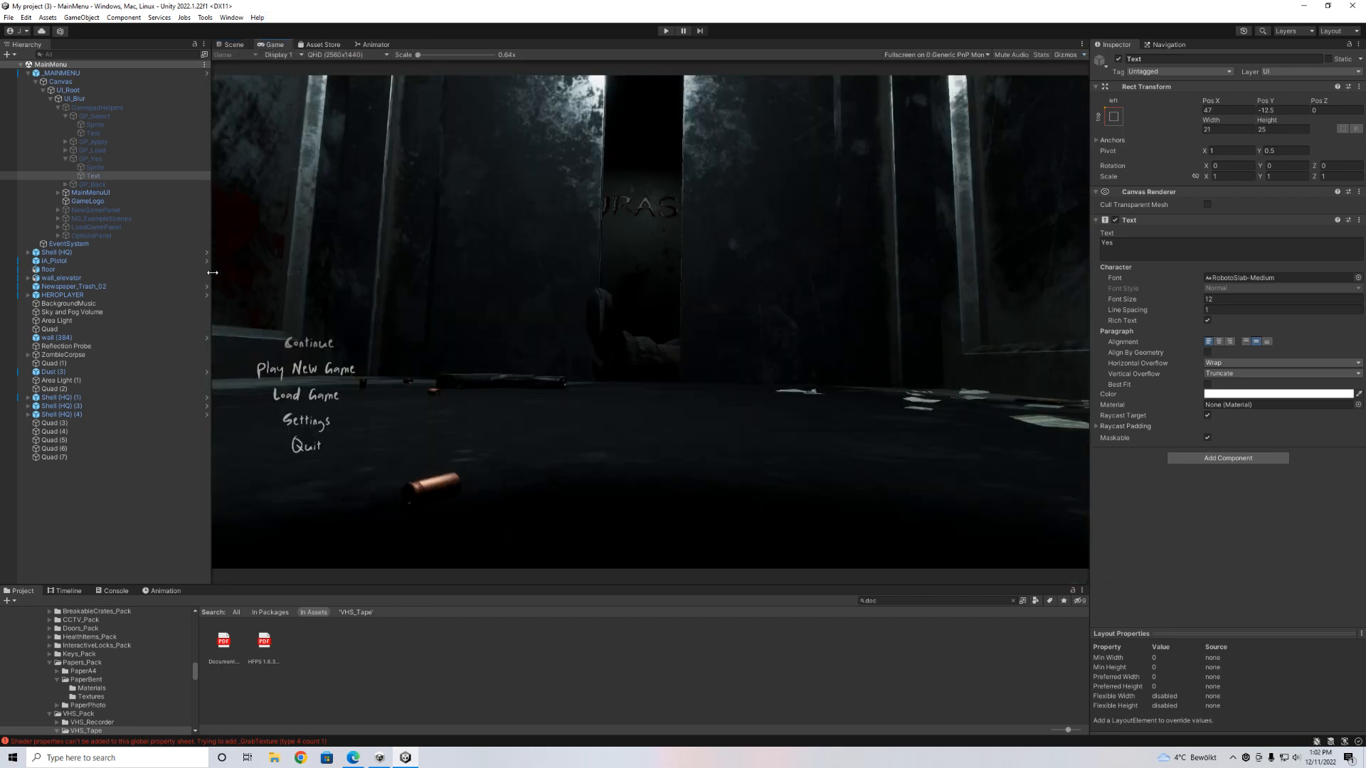
pyautogui.moveTo(210, 276); pyautogui.dragTo(175, 276)
pyautogui.click(197, 44)
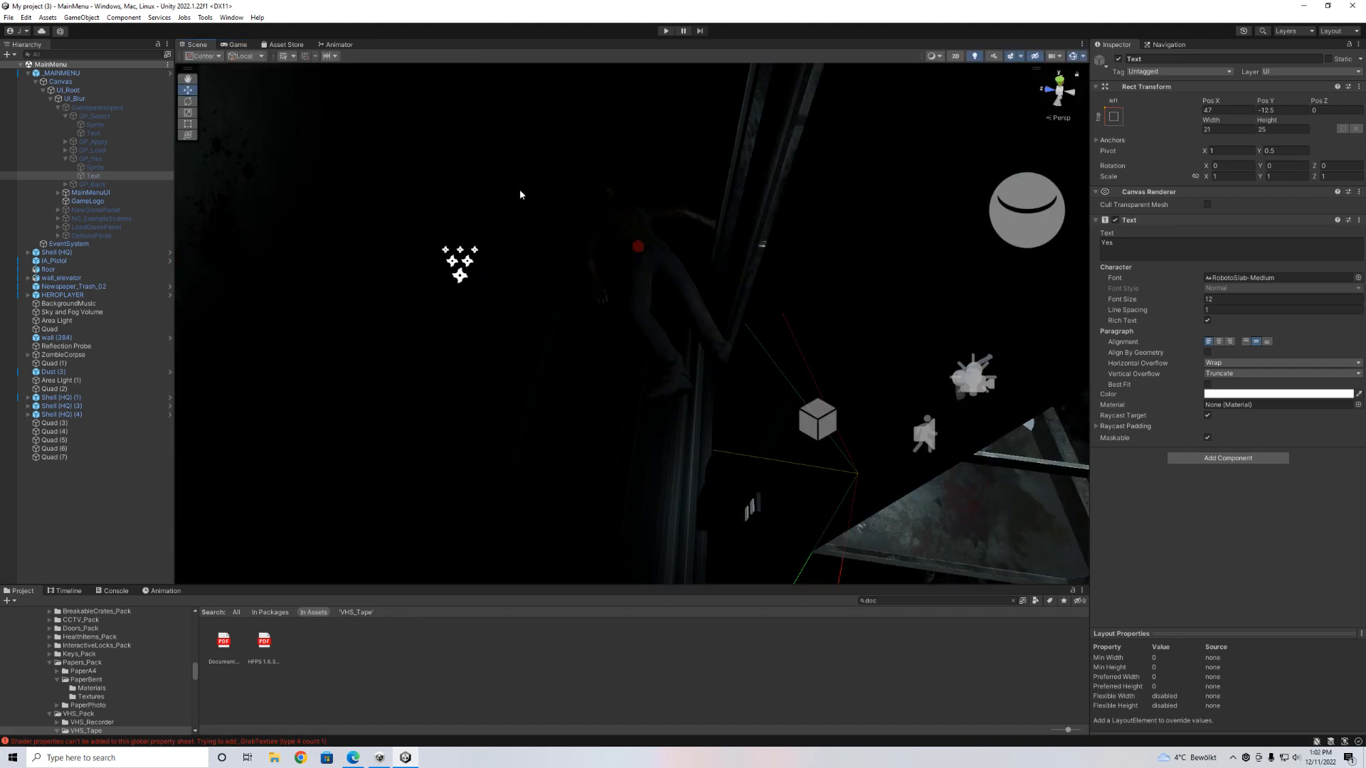
pyautogui.press('t')
pyautogui.press('2')
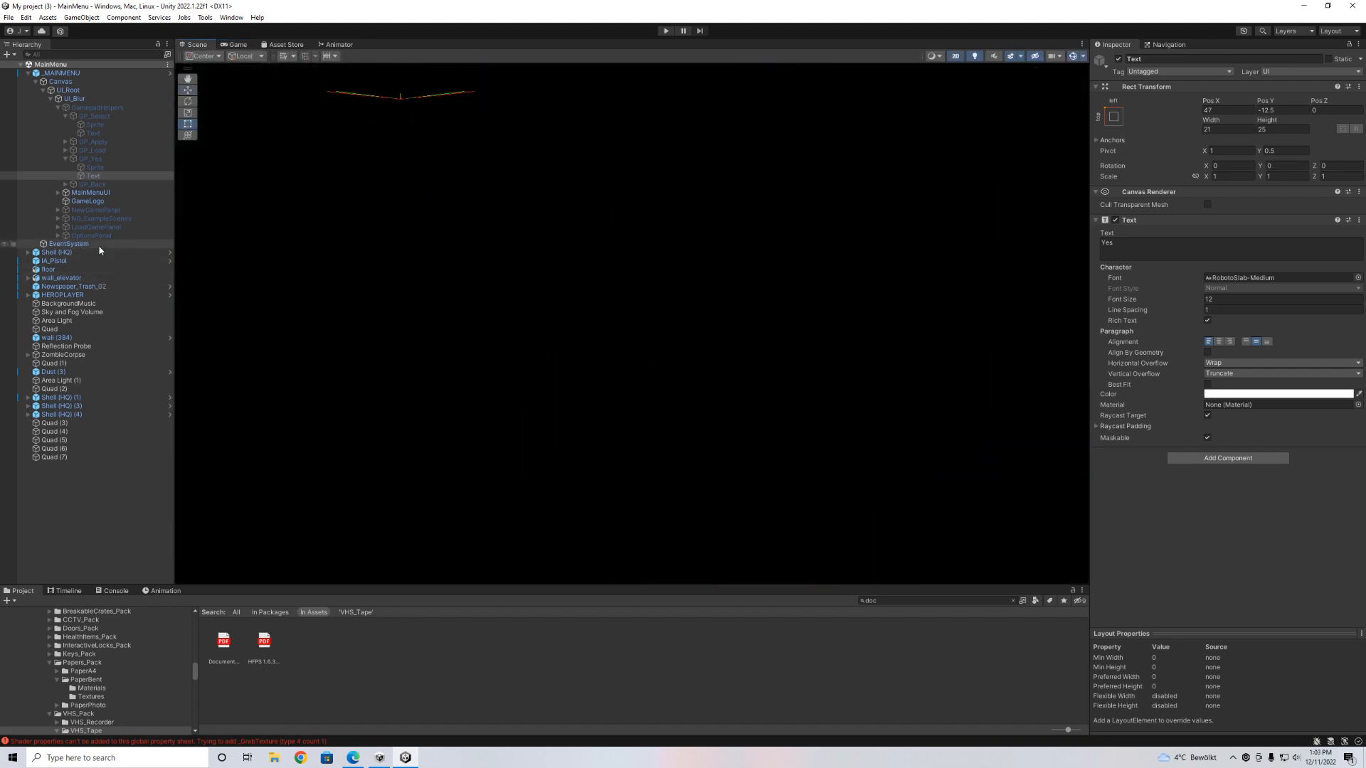
pyautogui.click(78, 312)
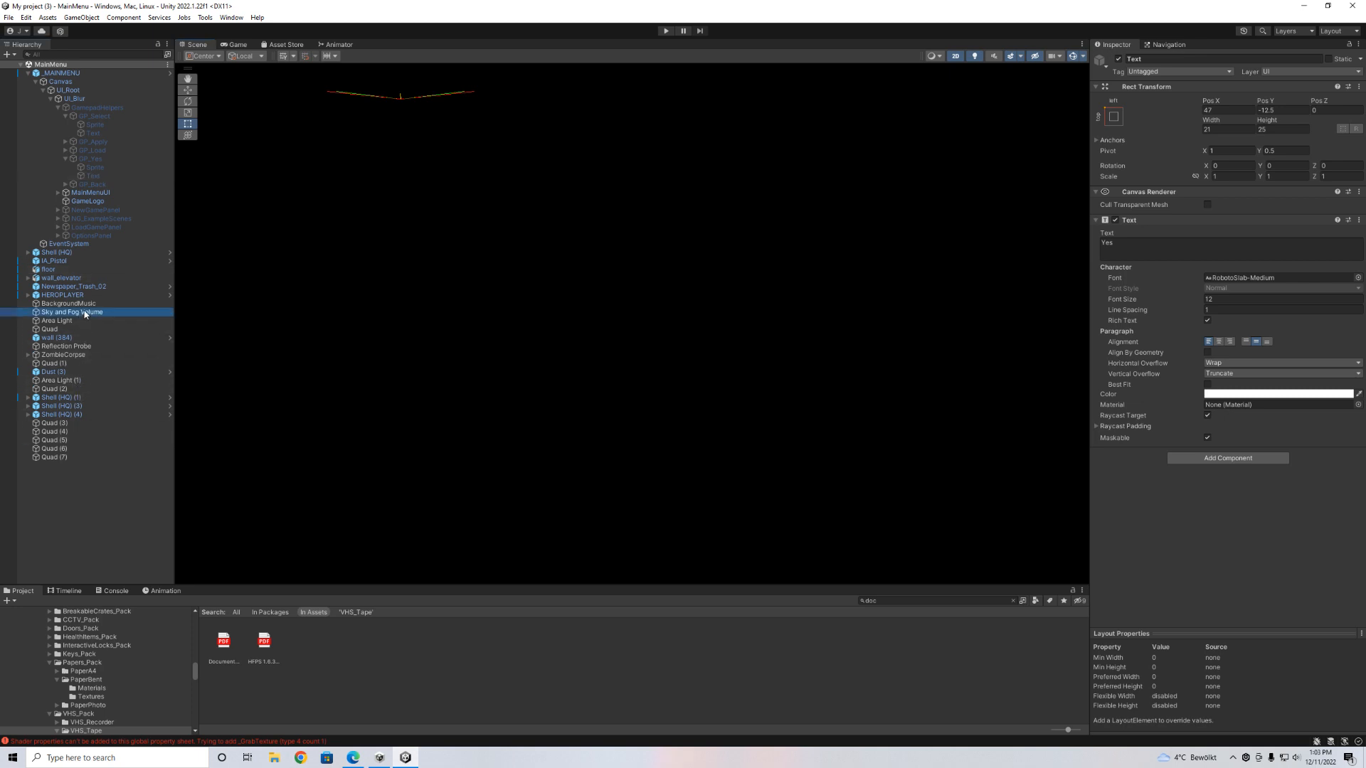
pyautogui.click(1117, 60)
# Frame the whole main menu canvas in the 2D scene.
pyautogui.moveTo(744, 366); pyautogui.dragTo(716, 377, button='middle')
pyautogui.moveTo(642, 155); pyautogui.dragTo(760, 492, button='middle')
pyautogui.moveTo(658, 323); pyautogui.dragTo(462, 462, button='middle')
pyautogui.moveTo(651, 317); pyautogui.dragTo(417, 446, button='middle')
pyautogui.scroll(-15, 573, 340)
pyautogui.scroll(-15, 577, 340)
pyautogui.moveTo(754, 260); pyautogui.dragTo(451, 433, button='middle')
pyautogui.scroll(-10, 598, 354)
pyautogui.scroll(-15, 601, 357)
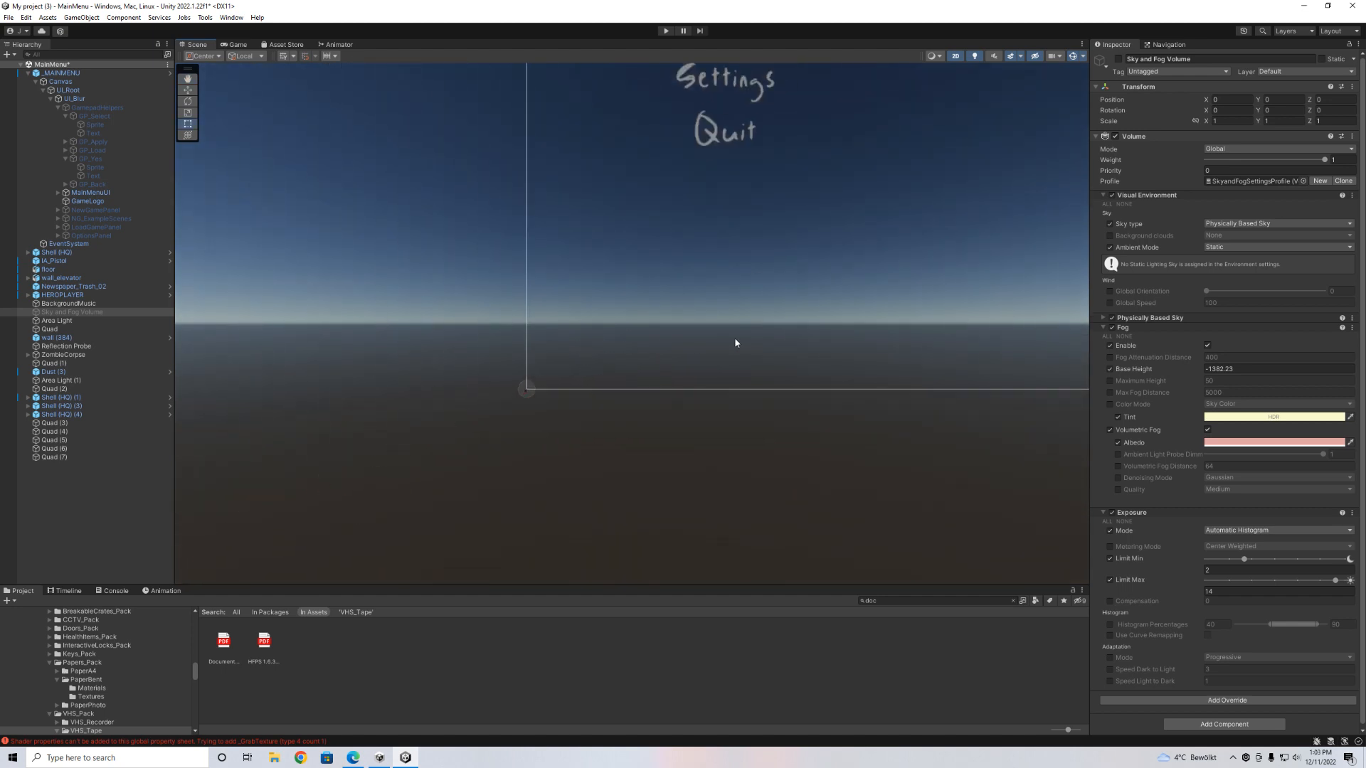
pyautogui.scroll(-17, 623, 363)
pyautogui.moveTo(681, 336); pyautogui.dragTo(578, 391, button='middle')
pyautogui.scroll(12, 518, 401)
pyautogui.scroll(2, 577, 392)
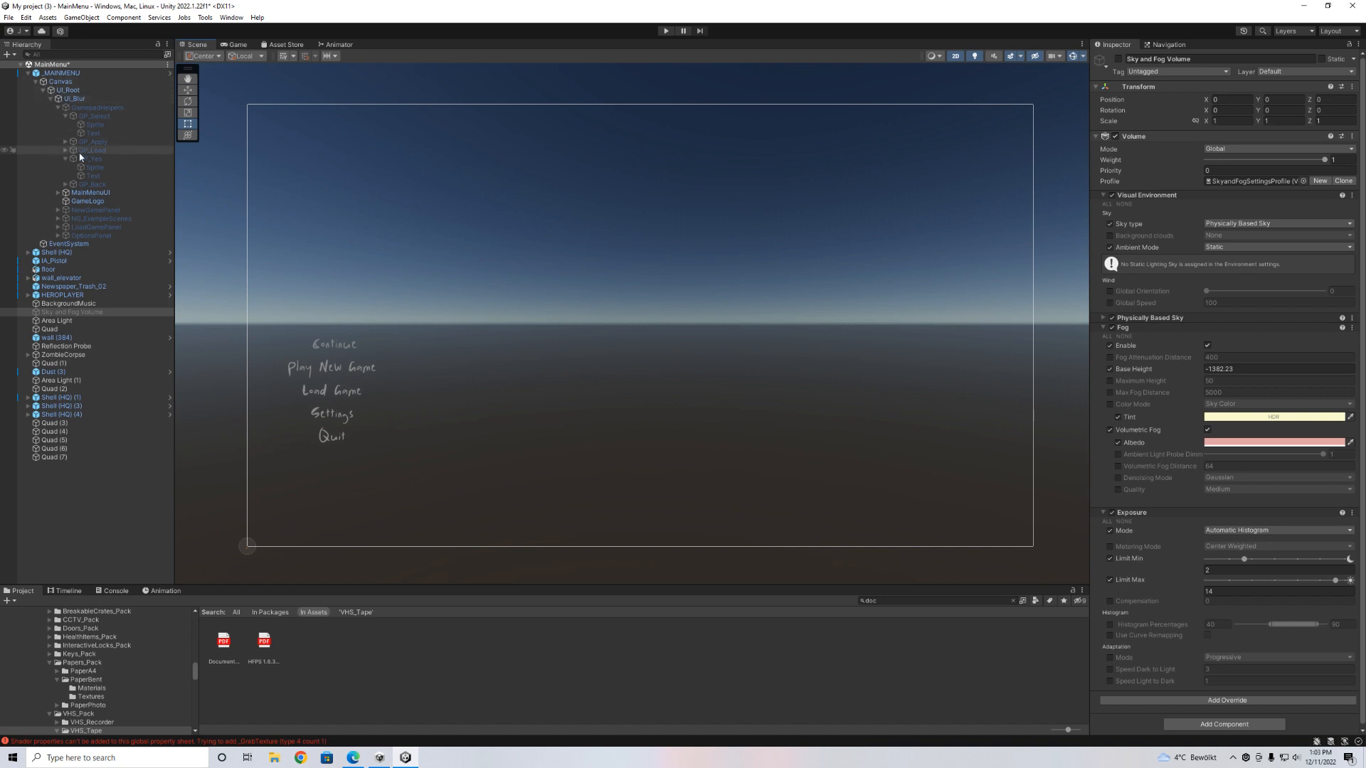
# Select the Background object under MainMenuUI and expand it down to the individual menu buttons.
pyautogui.click(76, 194)
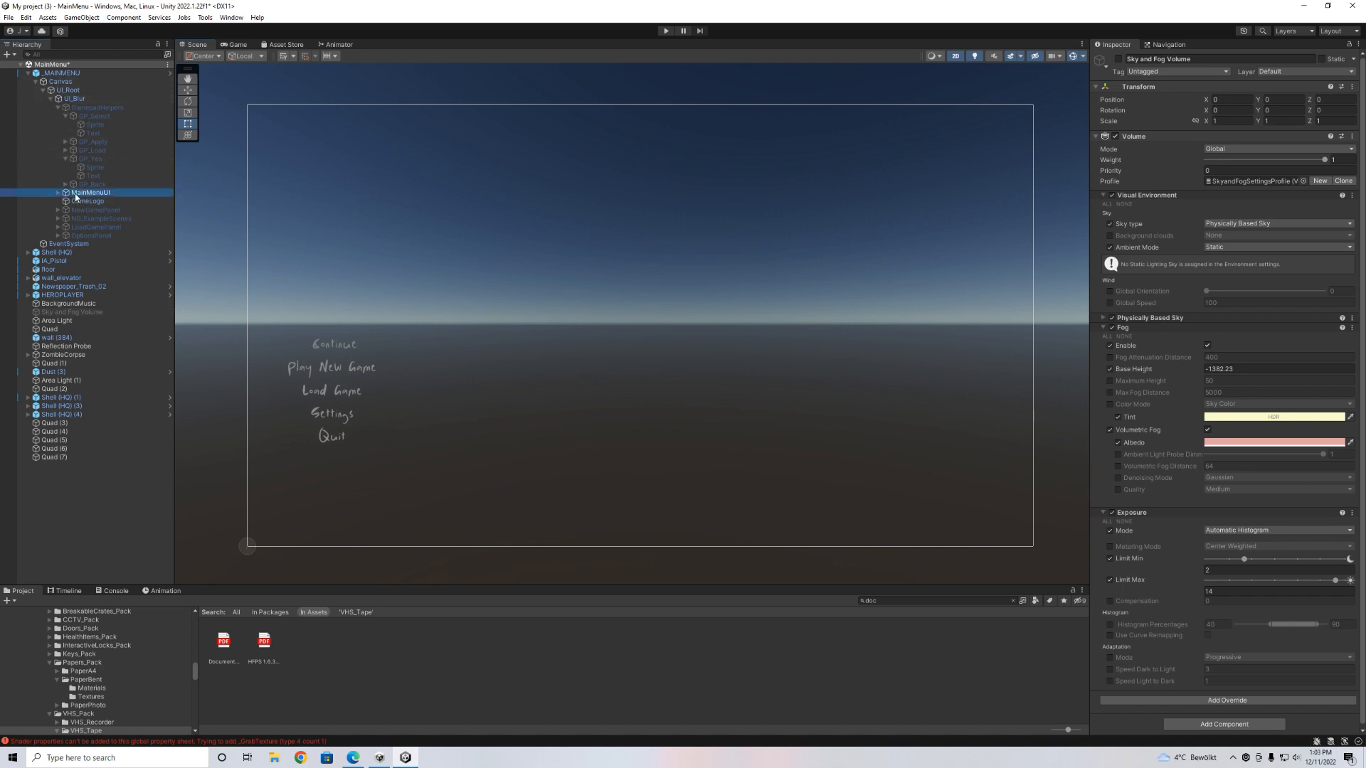
pyautogui.click(57, 193)
pyautogui.click(82, 202)
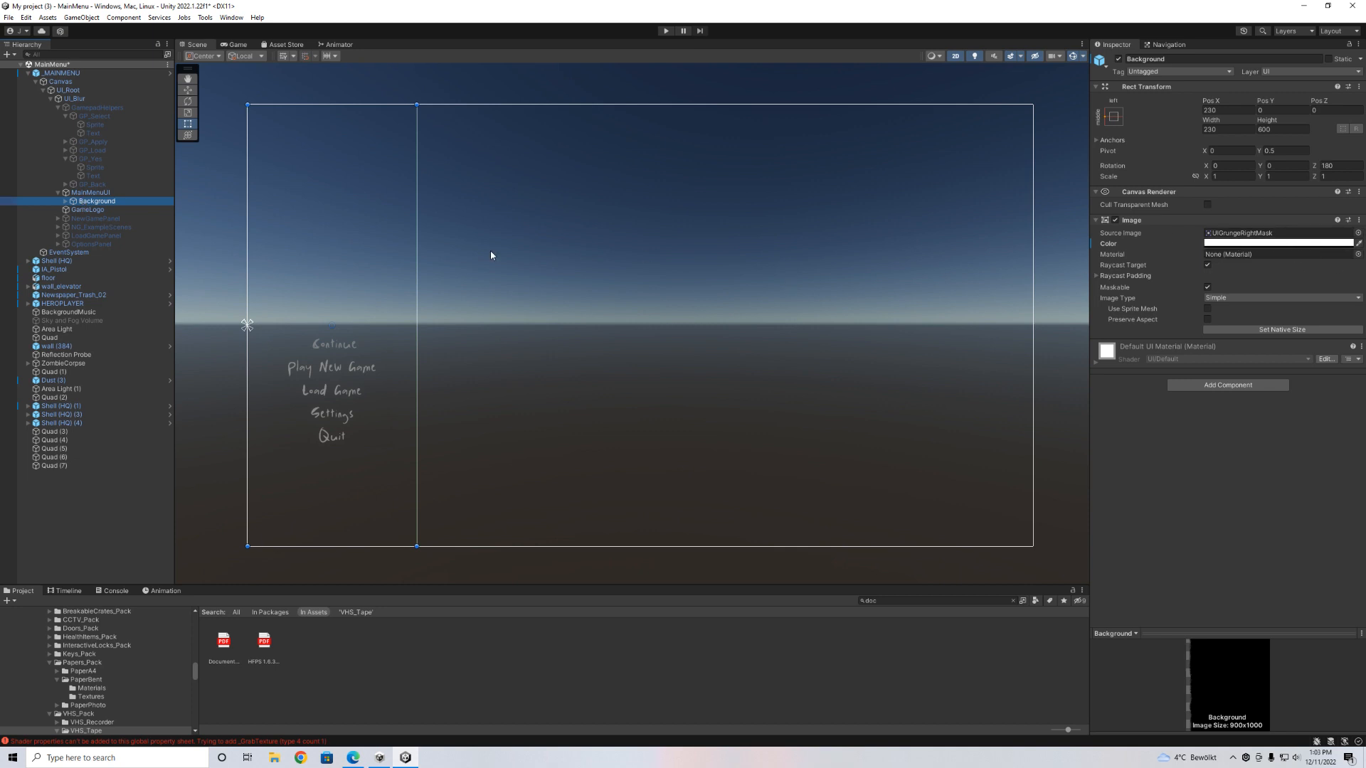
pyautogui.click(65, 201)
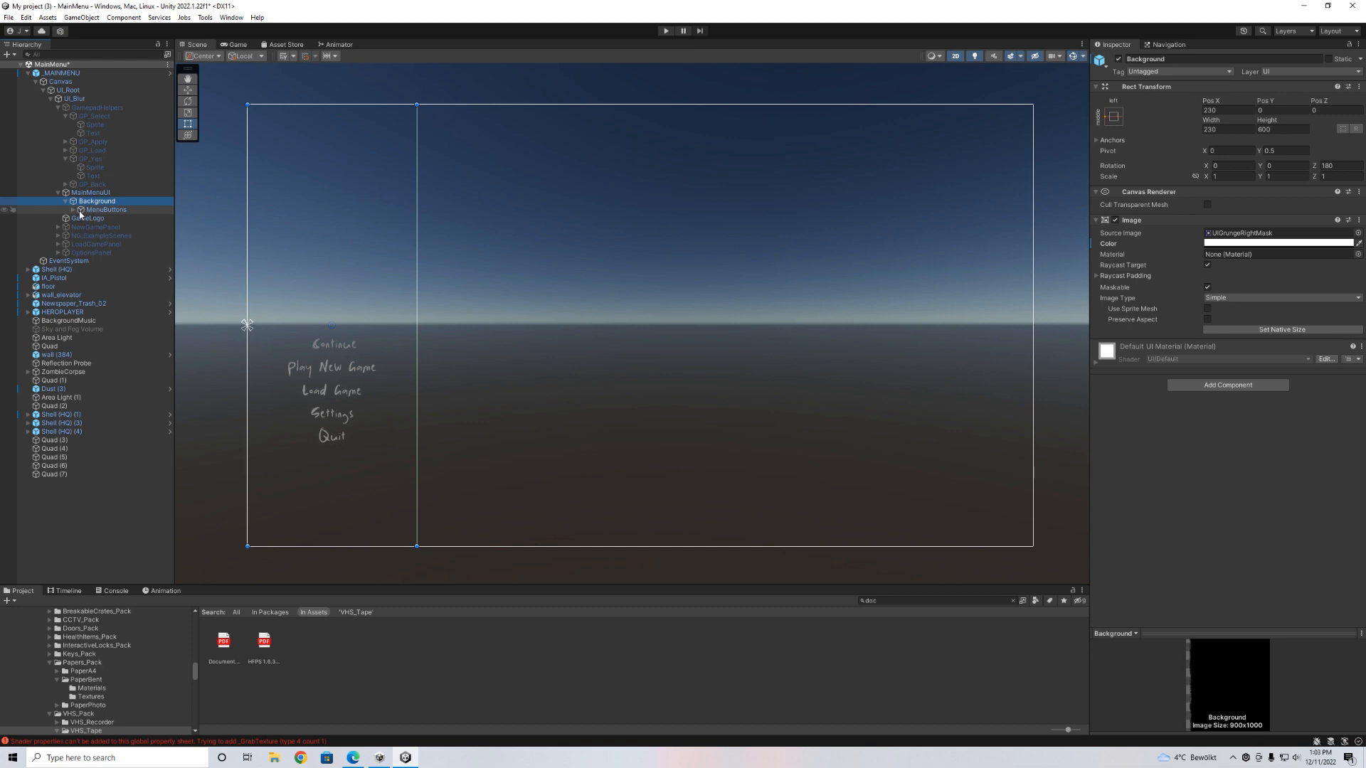
pyautogui.click(74, 210)
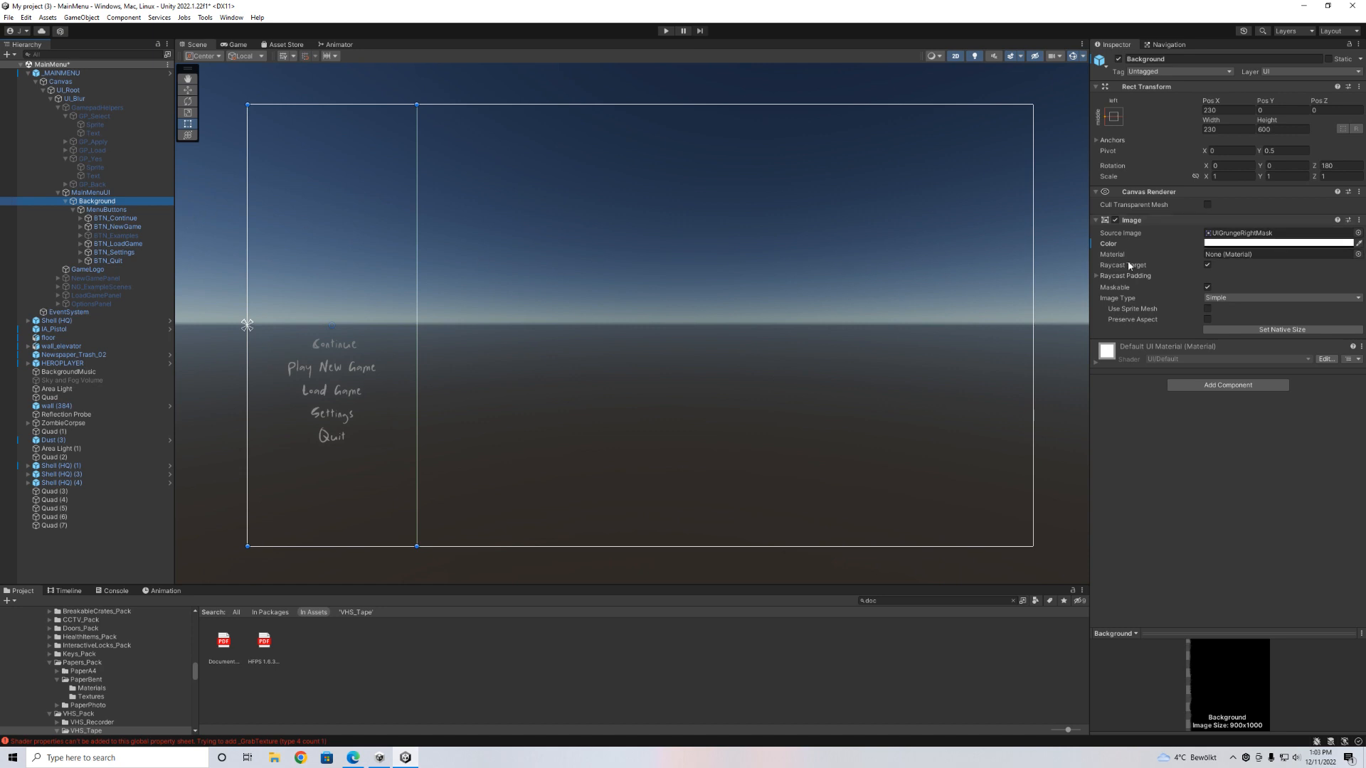
# Examine the alpha of Background's image colour and the texture type options of its source image UIGrungeRightMask.
pyautogui.click(1281, 244)
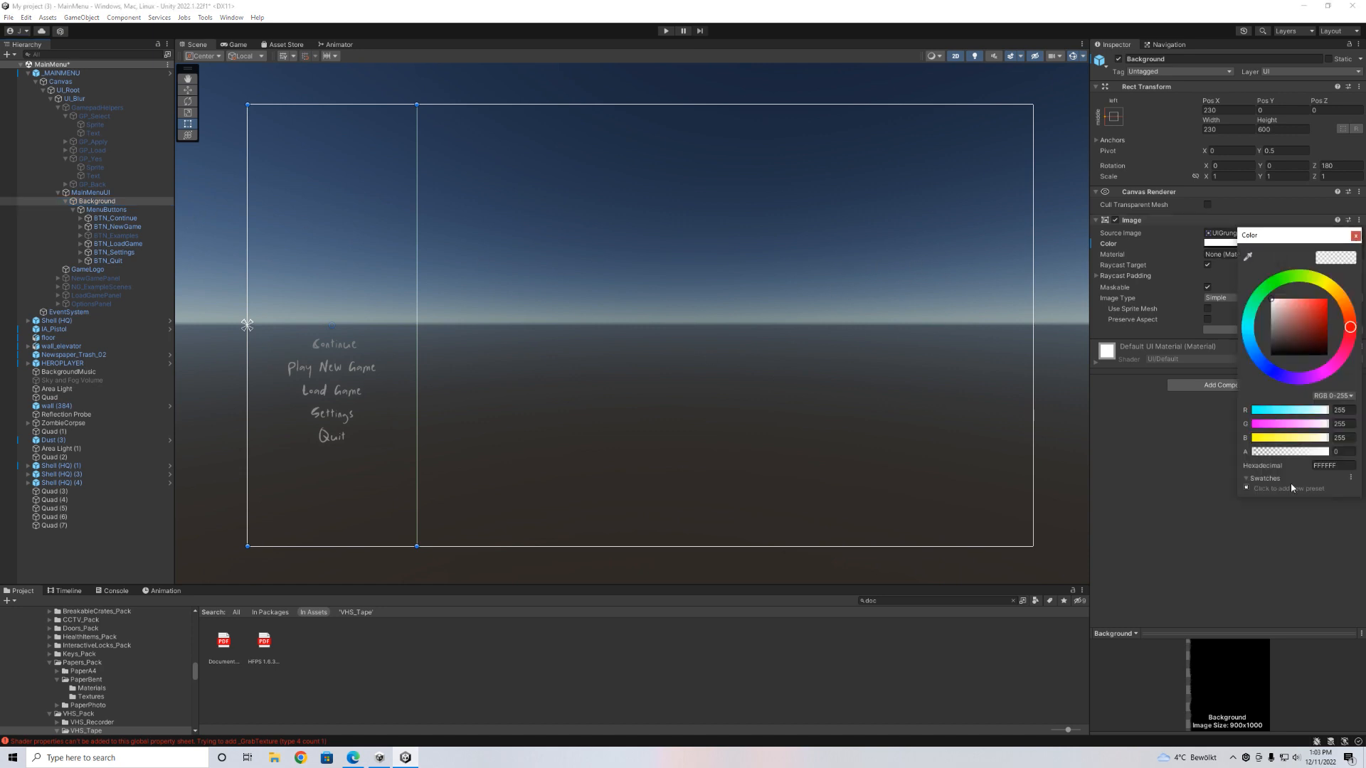
pyautogui.moveTo(1244, 454)
pyautogui.mouseDown()
pyautogui.moveTo(1330, 454)
pyautogui.moveTo(1246, 454)
pyautogui.mouseUp()
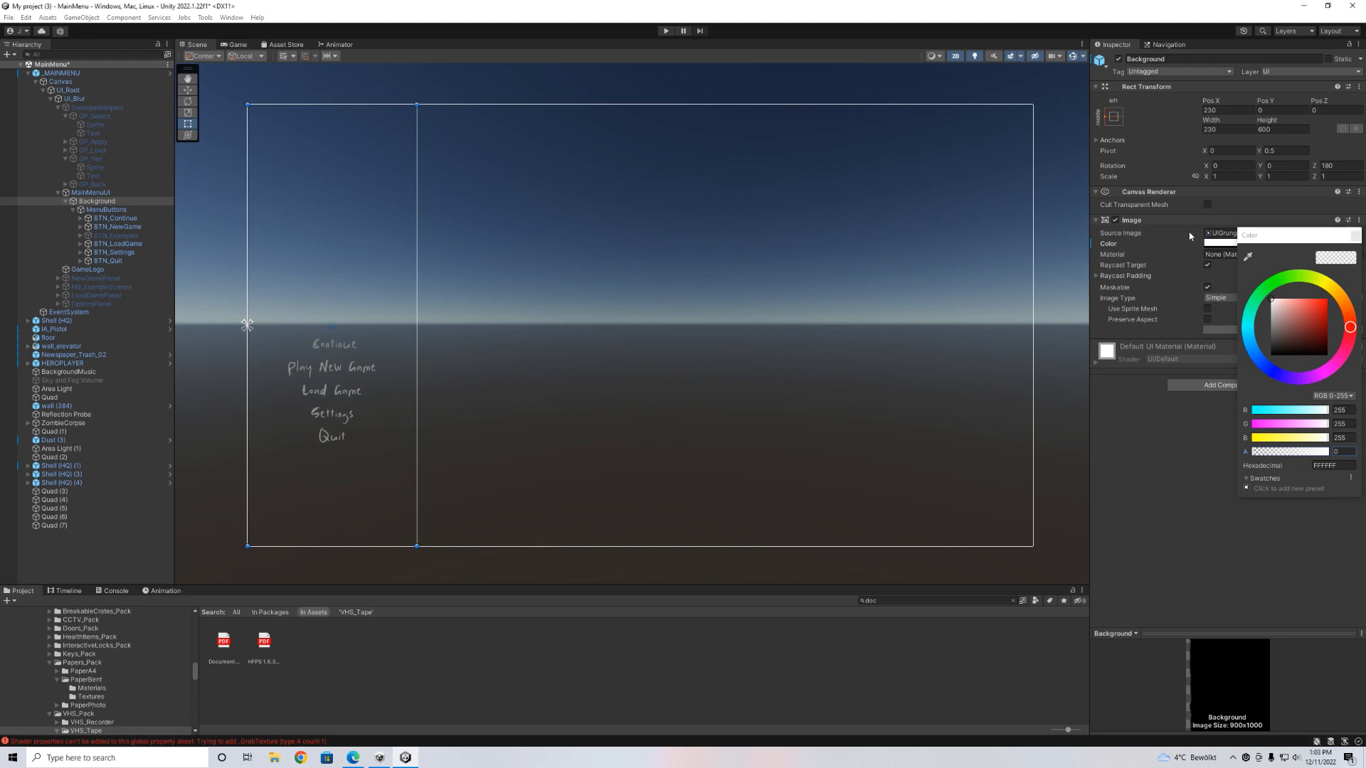
pyautogui.click(1235, 234)
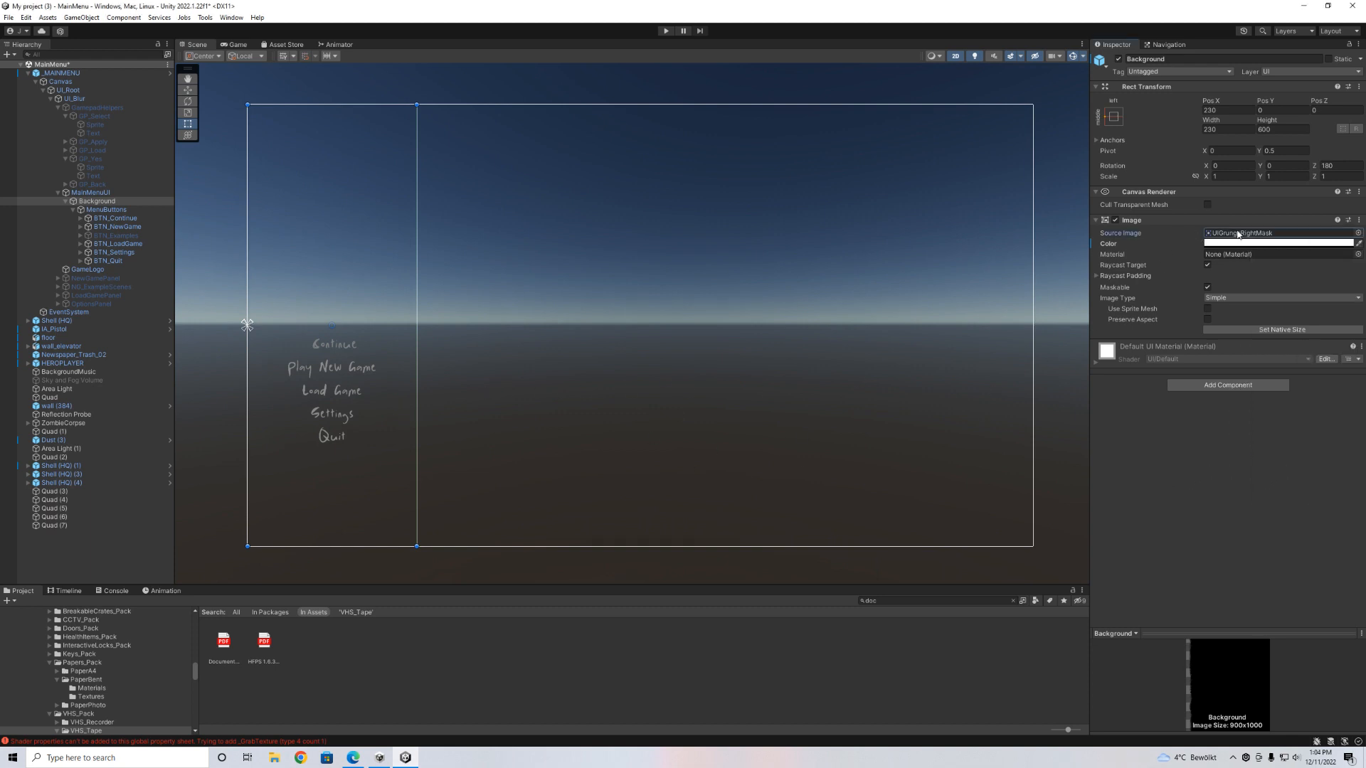
pyautogui.click(1237, 234)
pyautogui.click(672, 641)
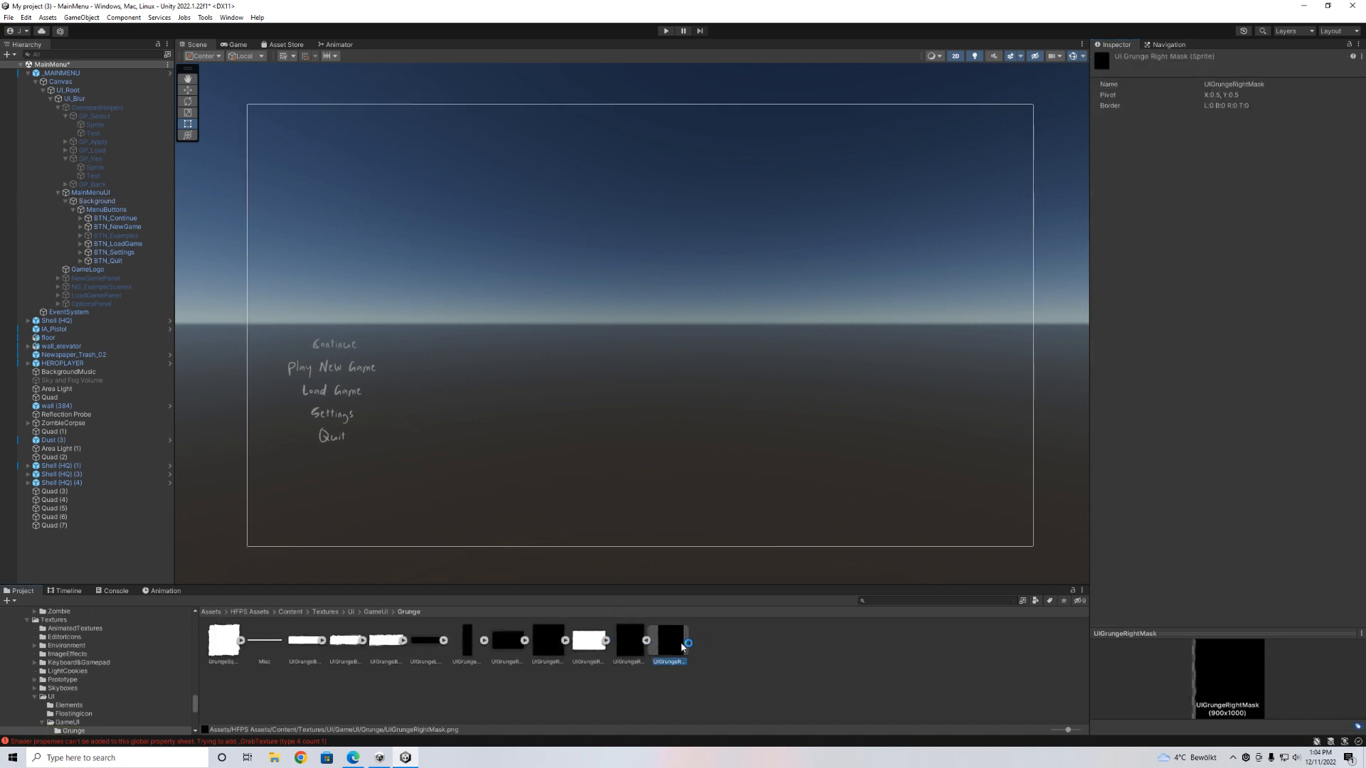
pyautogui.click(633, 642)
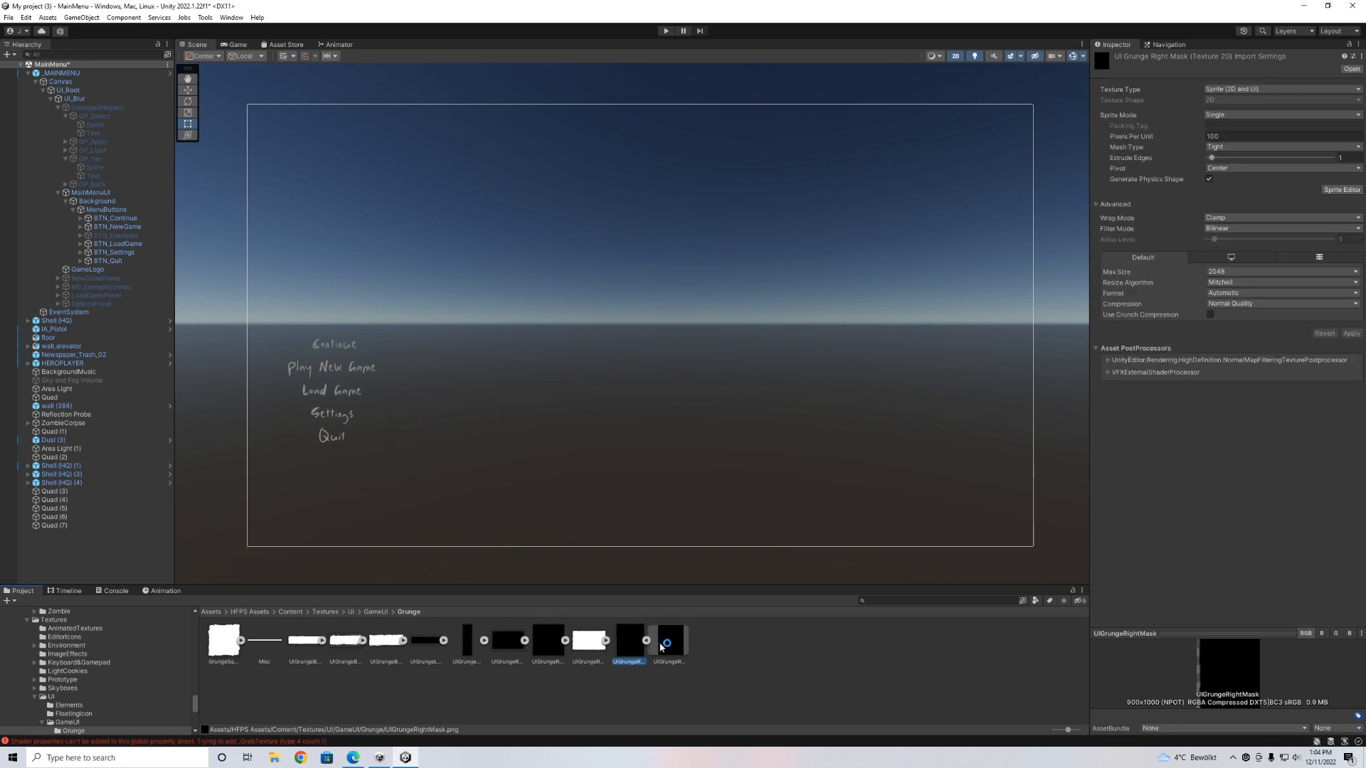
pyautogui.click(1252, 89)
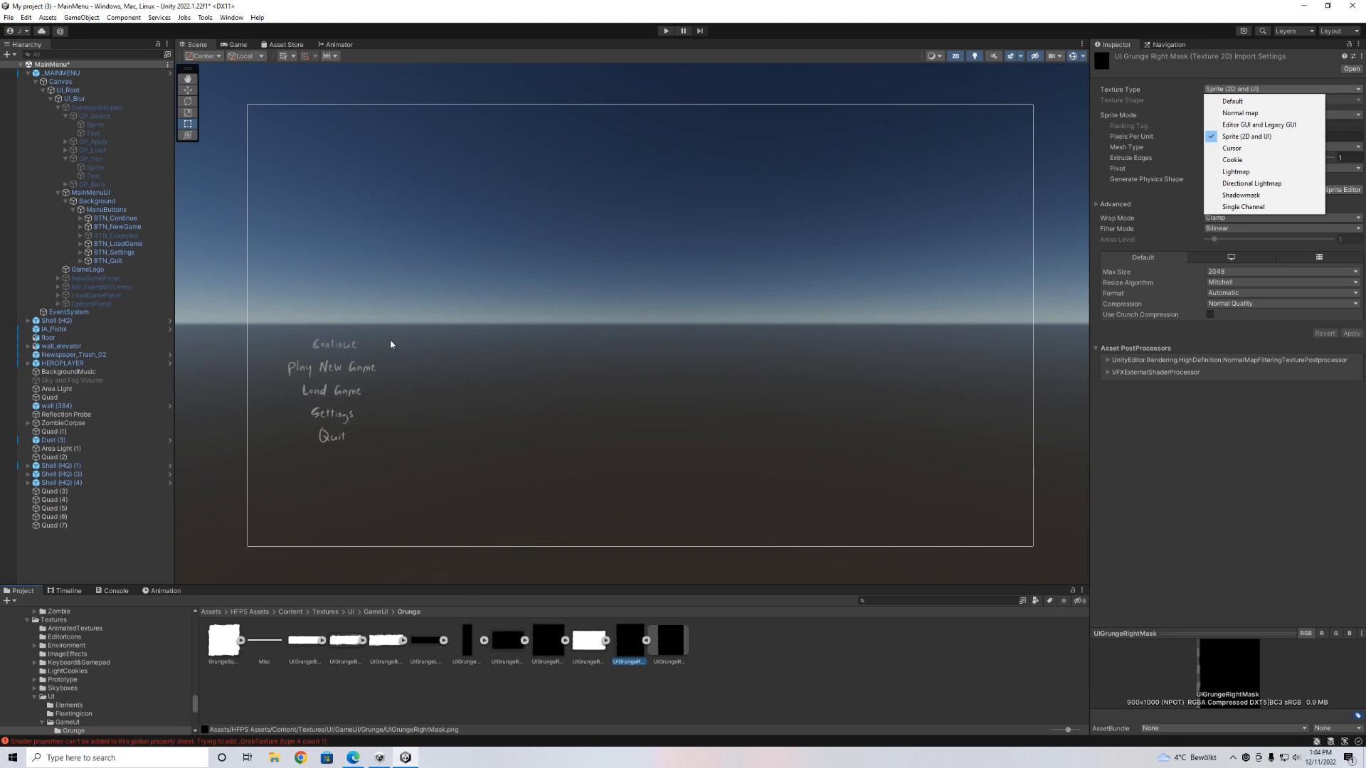
# Collapse _MAINMENU, return the scene to 3D and focus on HEROPLAYER.
pyautogui.click(28, 73)
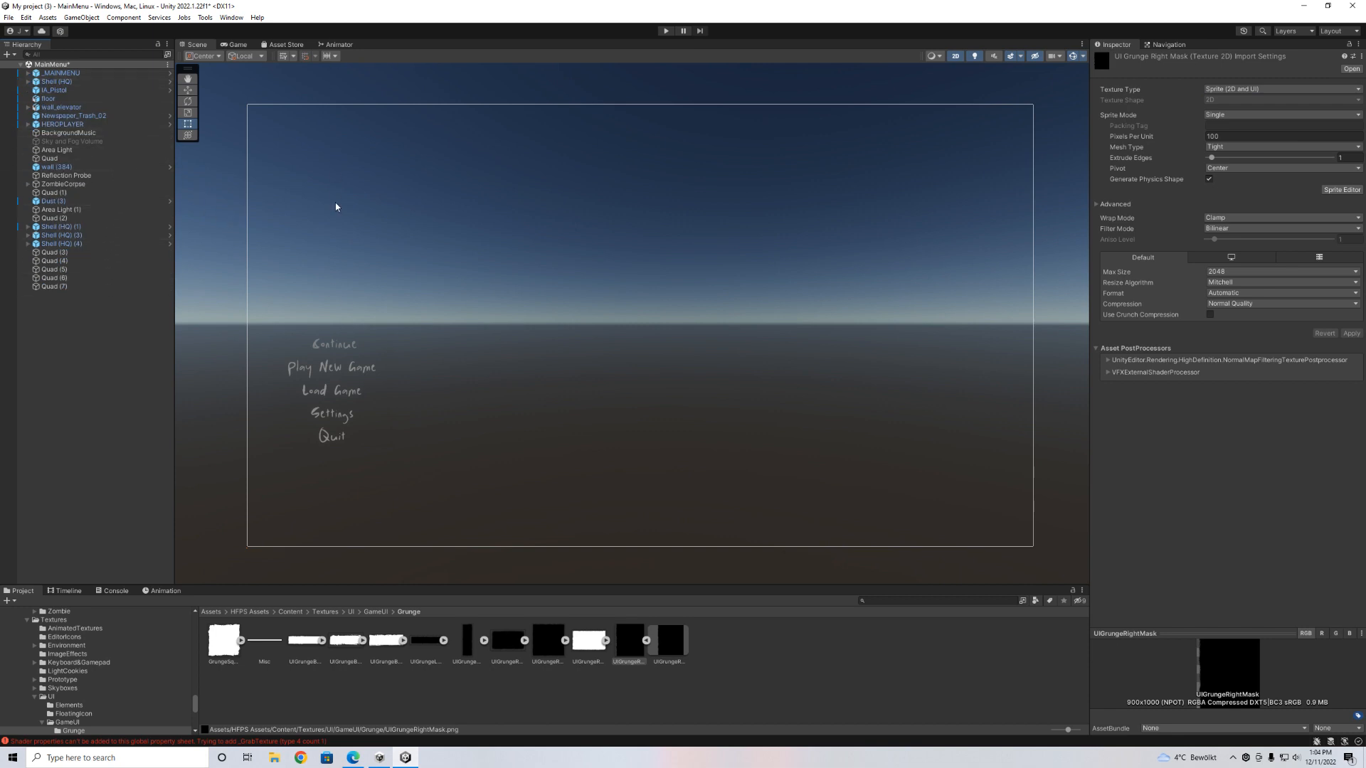
pyautogui.click(475, 210)
pyautogui.press('2')
pyautogui.moveTo(562, 272); pyautogui.dragTo(373, 313, button='right')
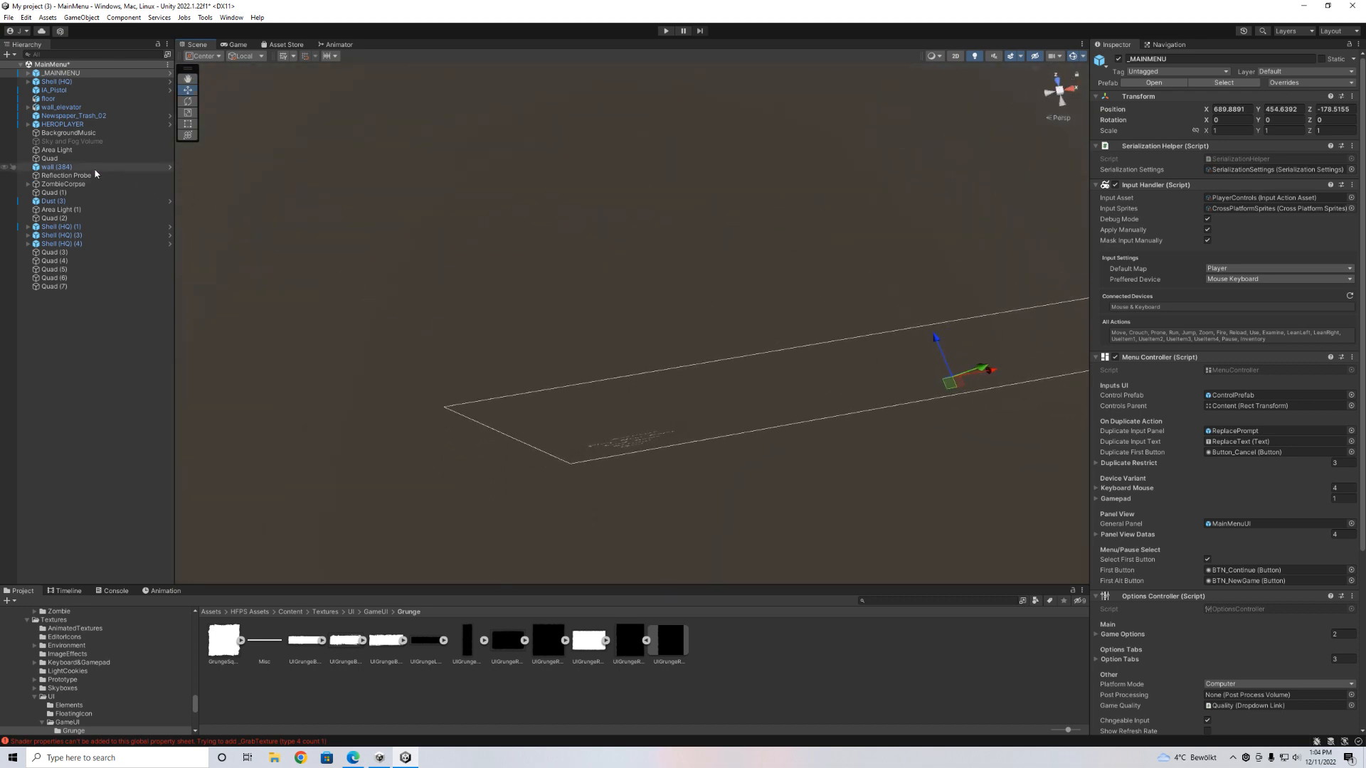
pyautogui.click(62, 124)
pyautogui.press('f')
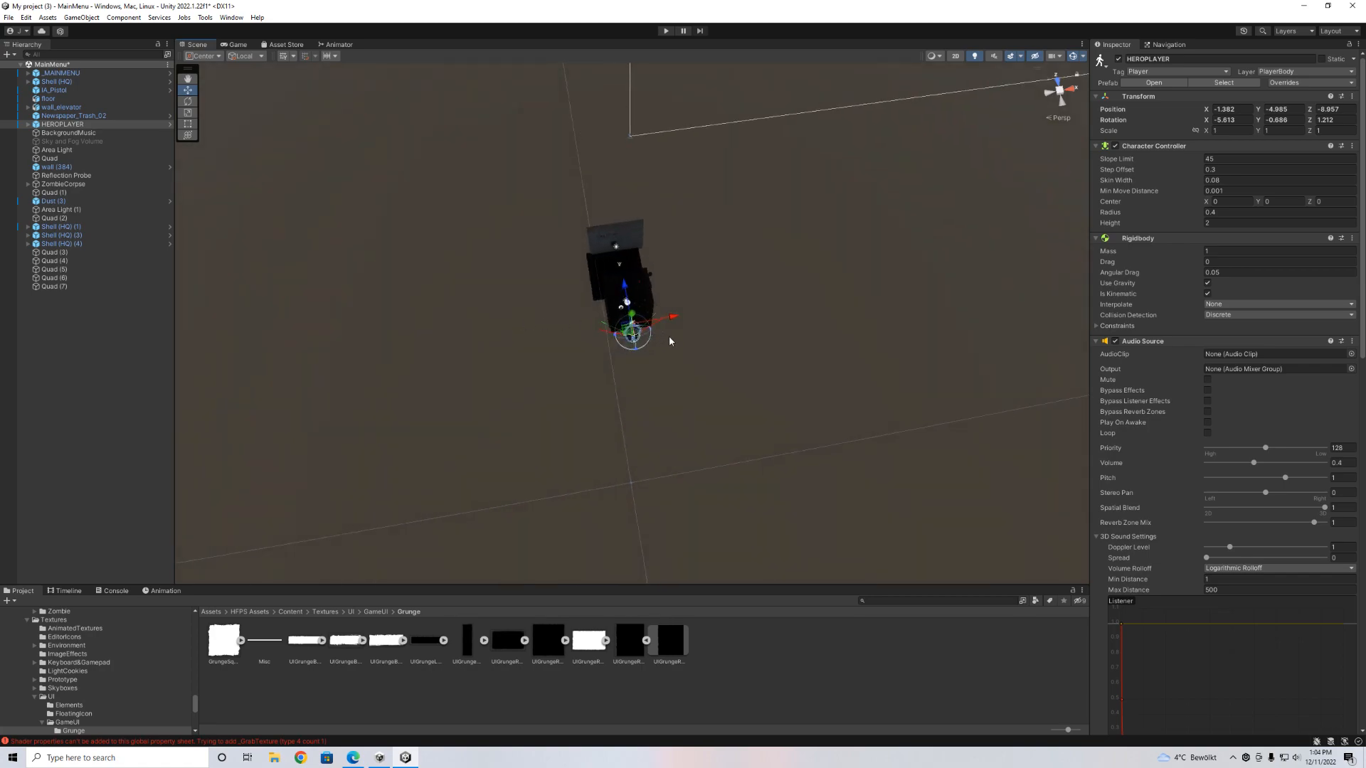
# Examine HEROPLAYER, its camera and the surrounding elevator room up close in the scene.
pyautogui.scroll(10, 668, 342)
pyautogui.moveTo(692, 332); pyautogui.dragTo(765, 248, button='right')
pyautogui.press('w')
pyautogui.moveTo(591, 288); pyautogui.dragTo(653, 246, button='right')
pyautogui.moveTo(767, 312); pyautogui.dragTo(612, 368, button='right')
pyautogui.moveTo(612, 368); pyautogui.dragTo(627, 245, button='middle')
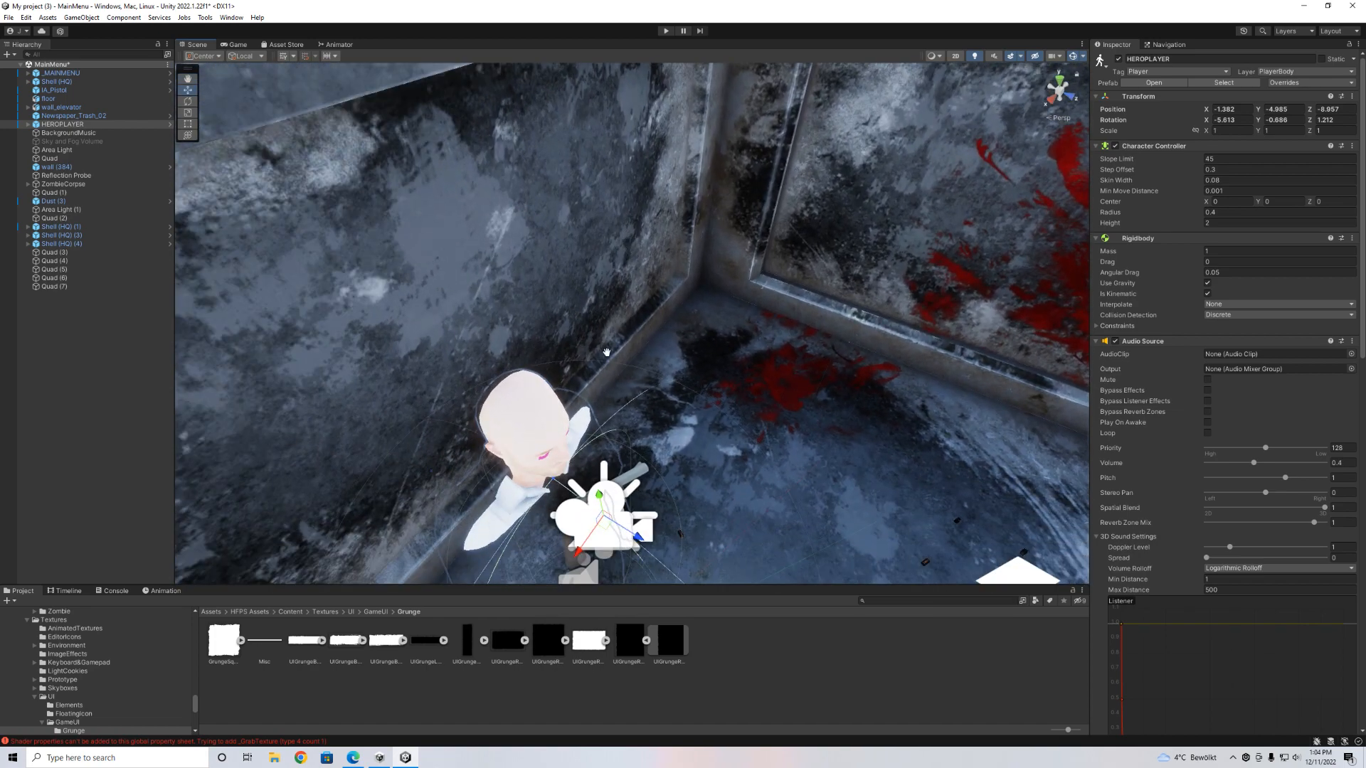
pyautogui.press('f')
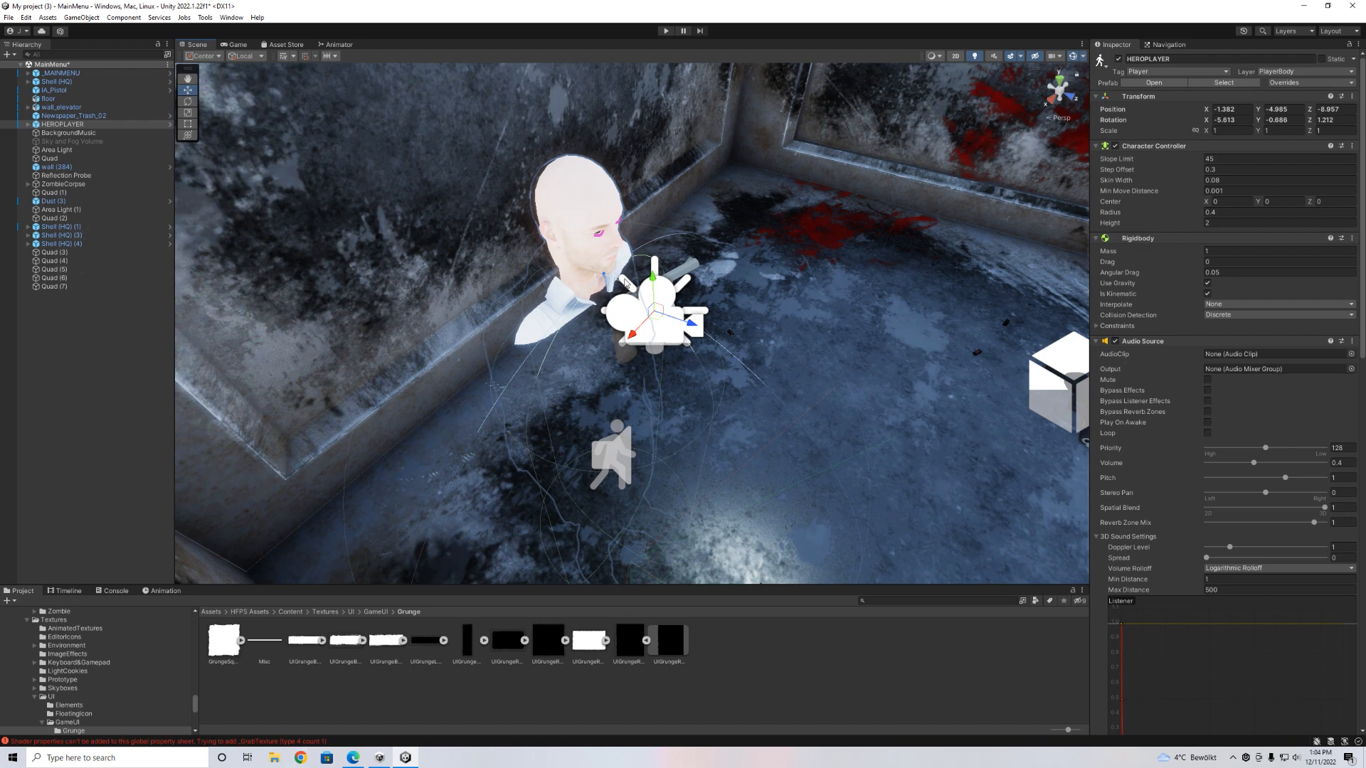
pyautogui.moveTo(645, 352); pyautogui.dragTo(523, 351, button='middle')
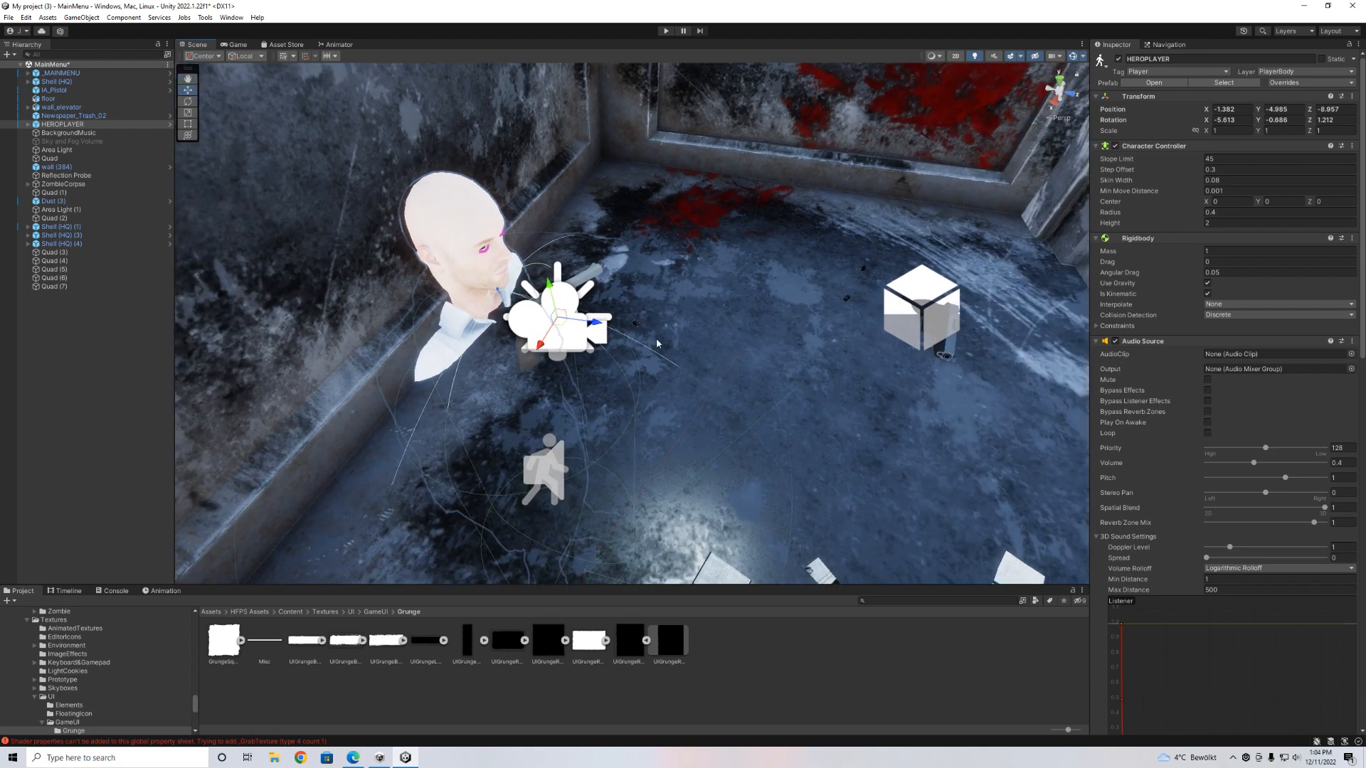
# Compare the rendered game view with HEROPLAYER's placement in the scene and look up the commands for aligning objects with the view.
pyautogui.click(237, 45)
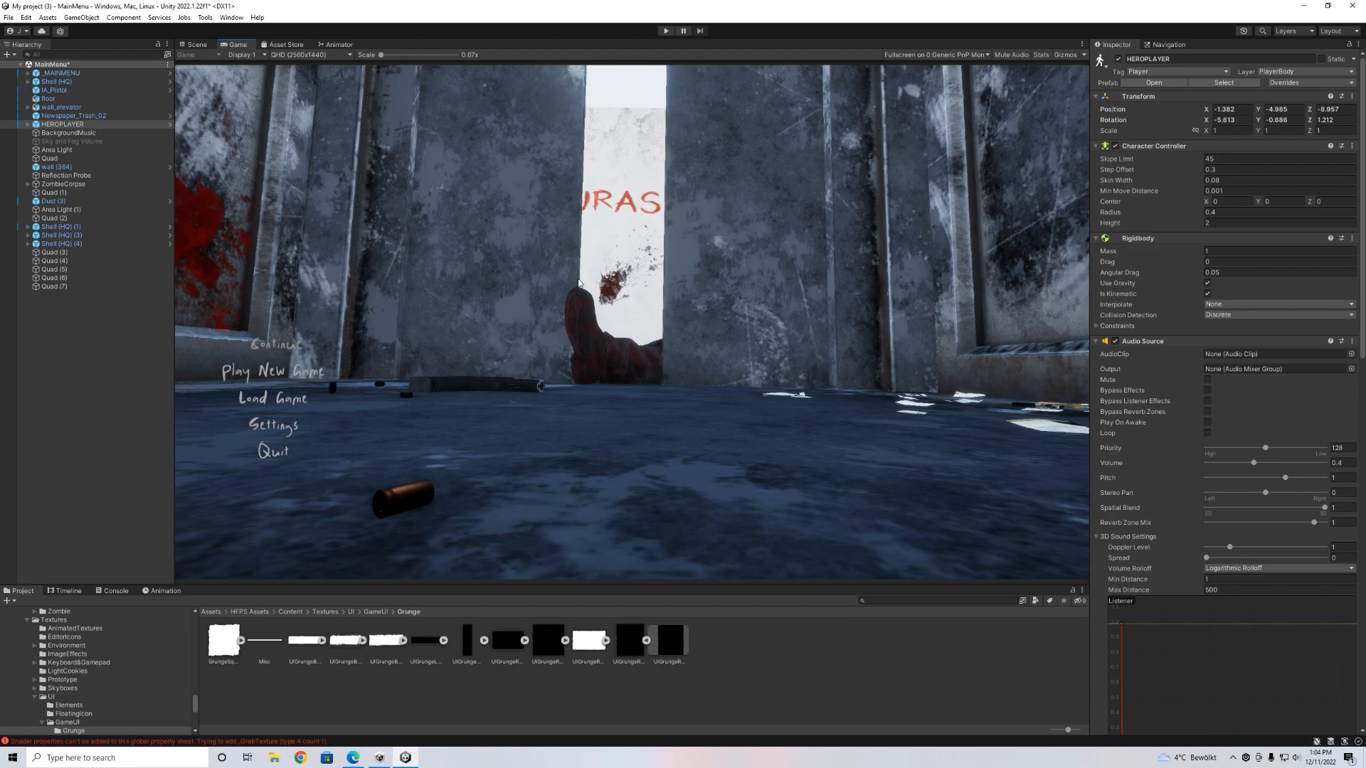
pyautogui.click(197, 45)
pyautogui.moveTo(511, 361); pyautogui.dragTo(452, 372, button='right')
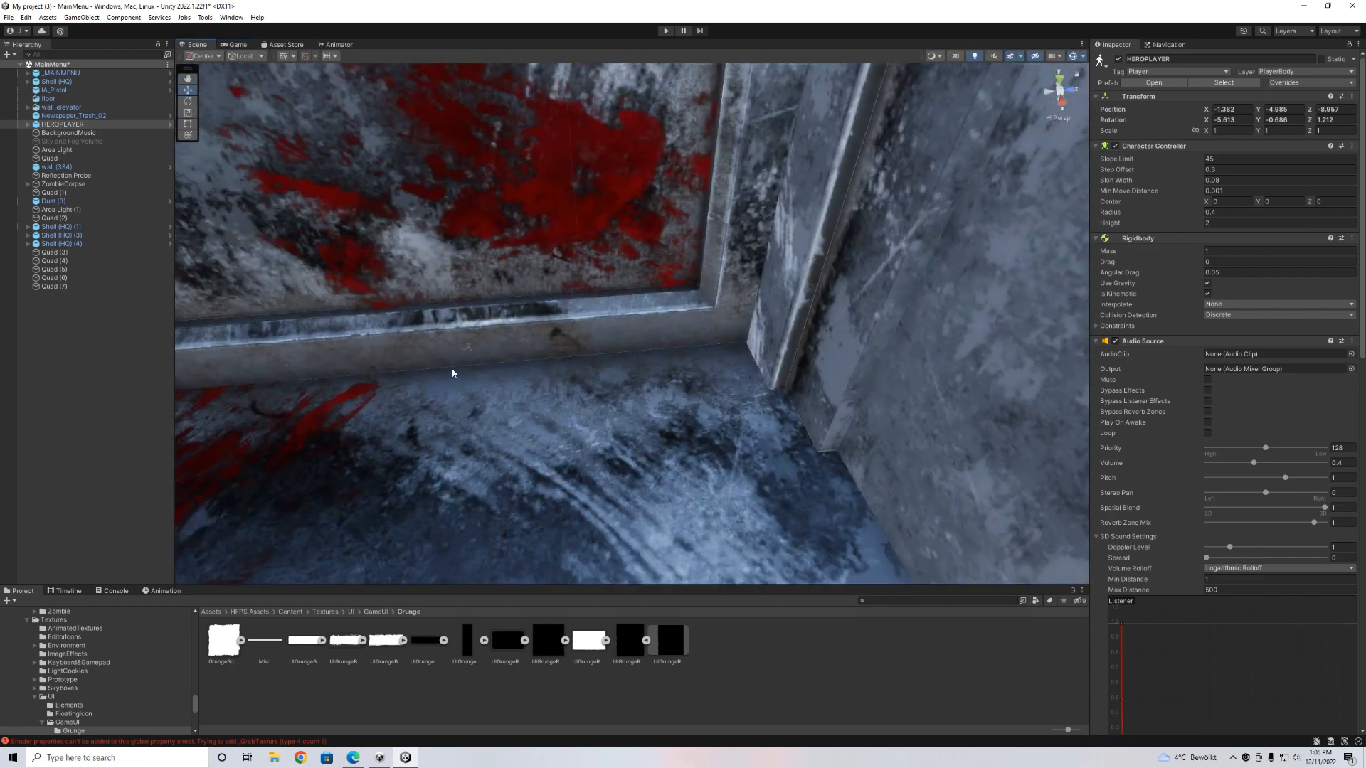
pyautogui.press('f')
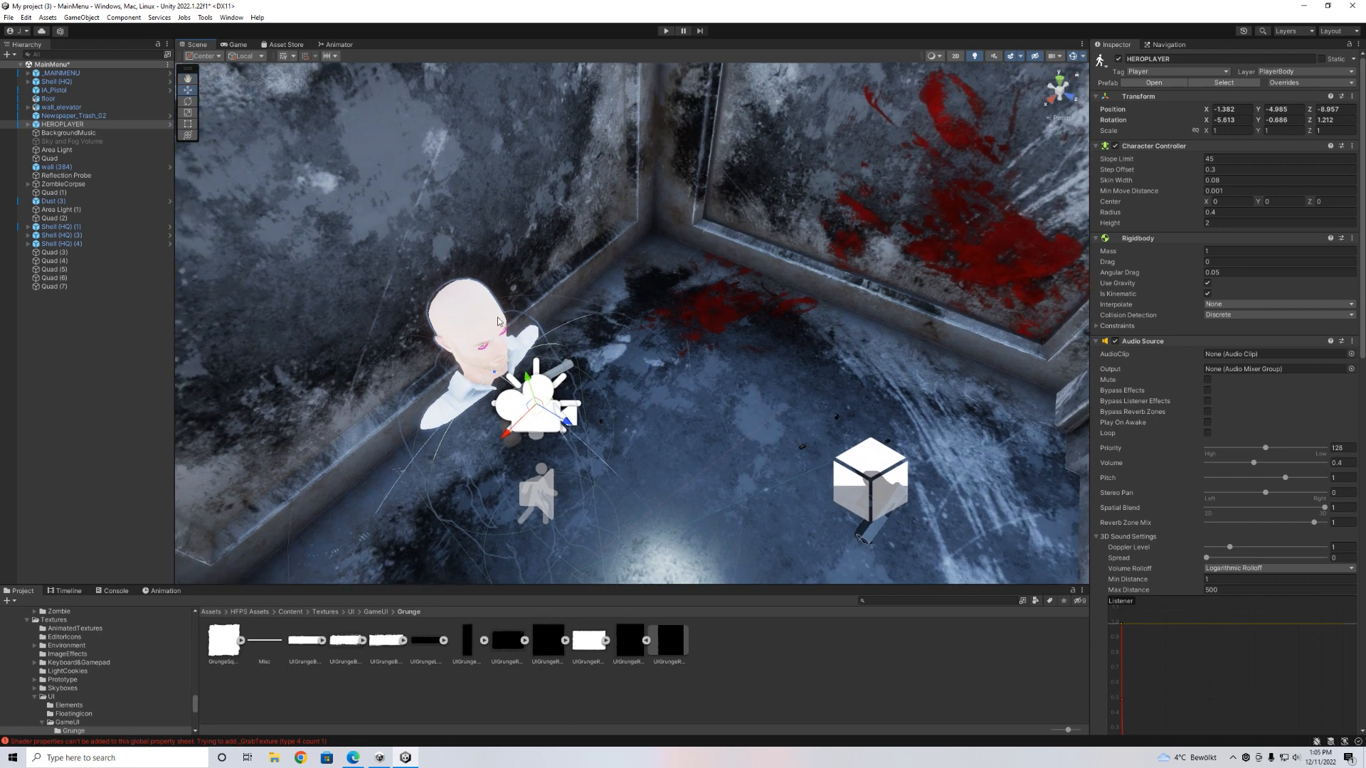
pyautogui.click(81, 17)
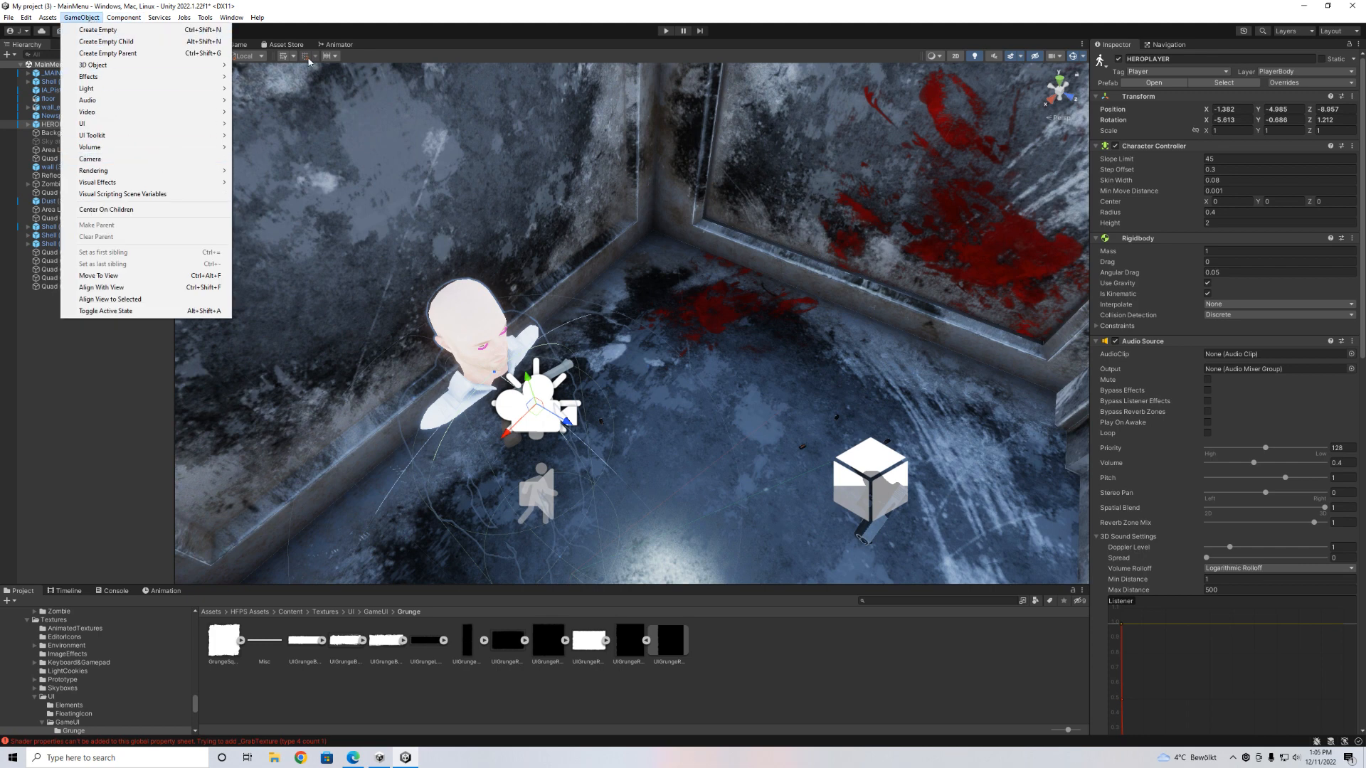
pyautogui.click(345, 19)
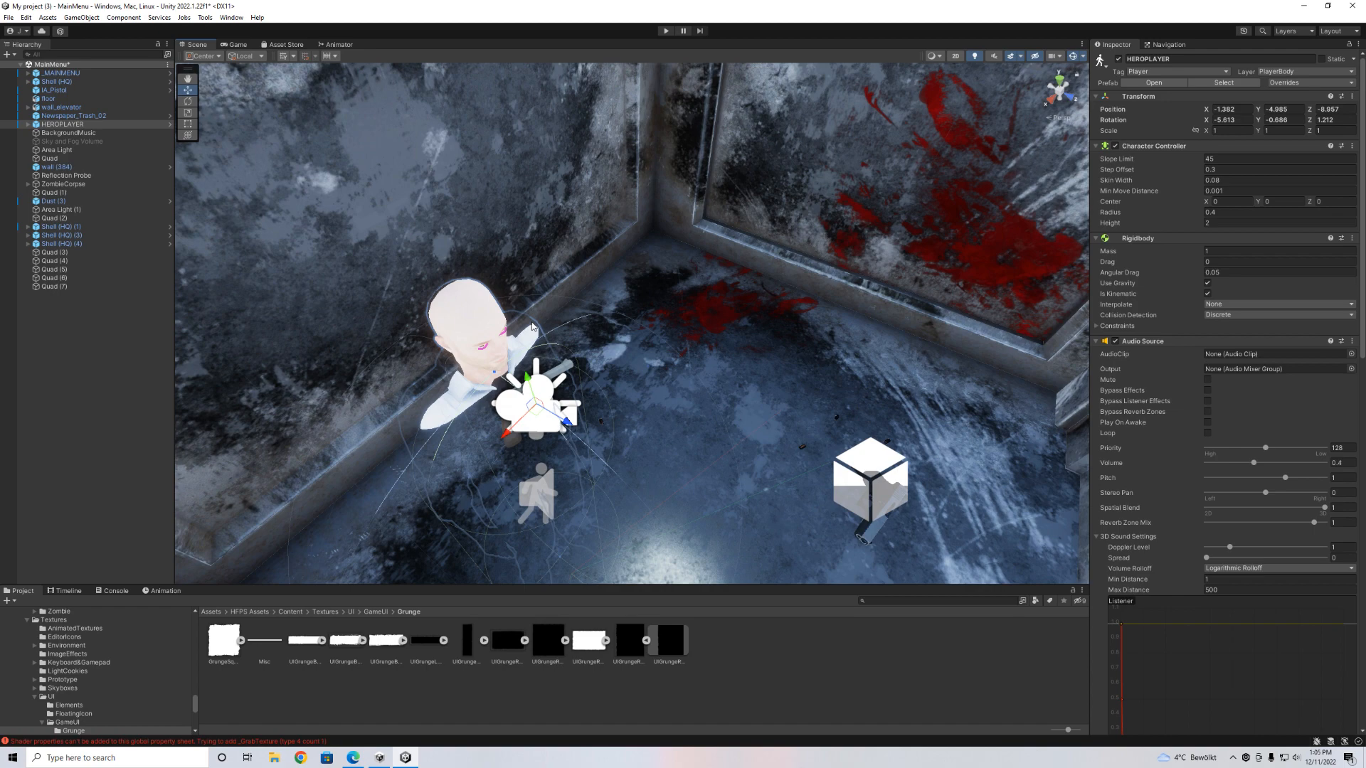
# Select the hero's Body_Head mesh and compare the elevator interior in the scene with the rendered game view.
pyautogui.click(491, 326)
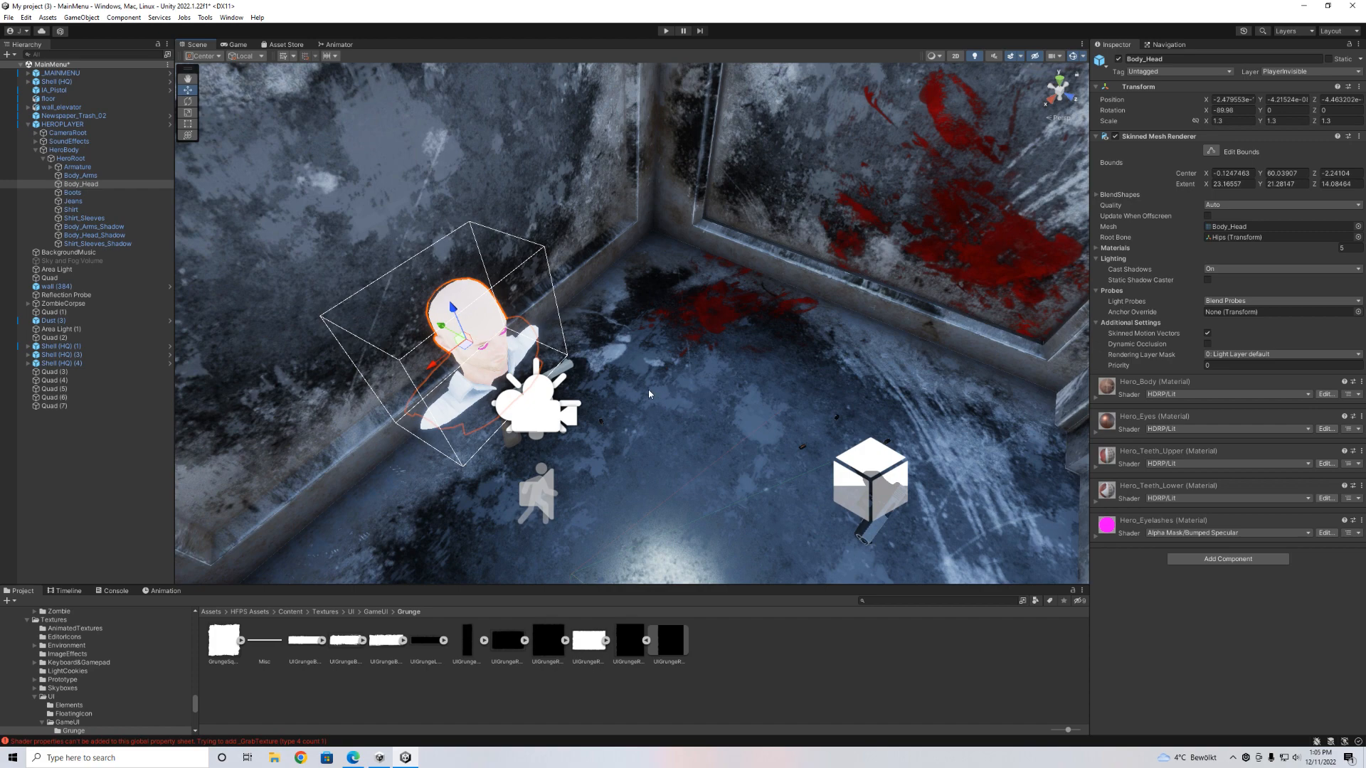
pyautogui.moveTo(648, 389); pyautogui.dragTo(417, 80, button='right')
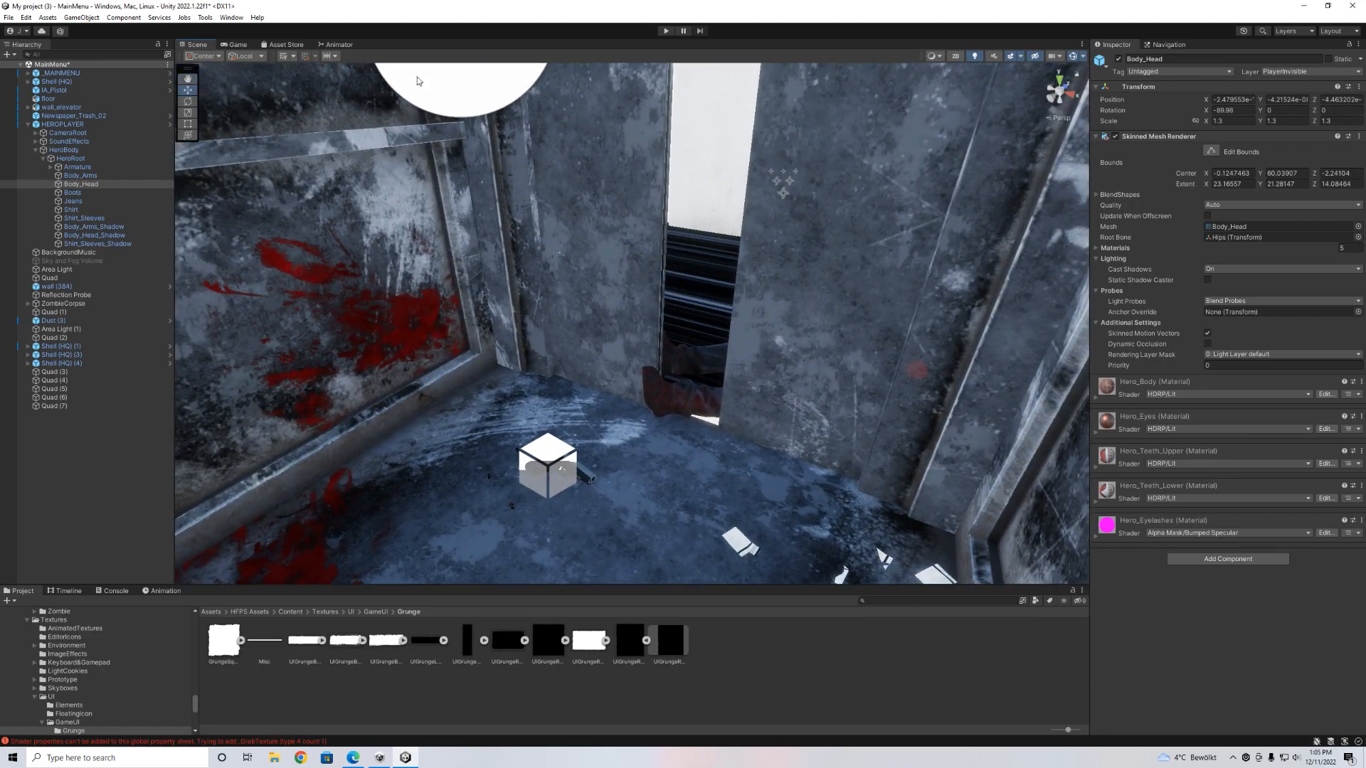
pyautogui.click(237, 45)
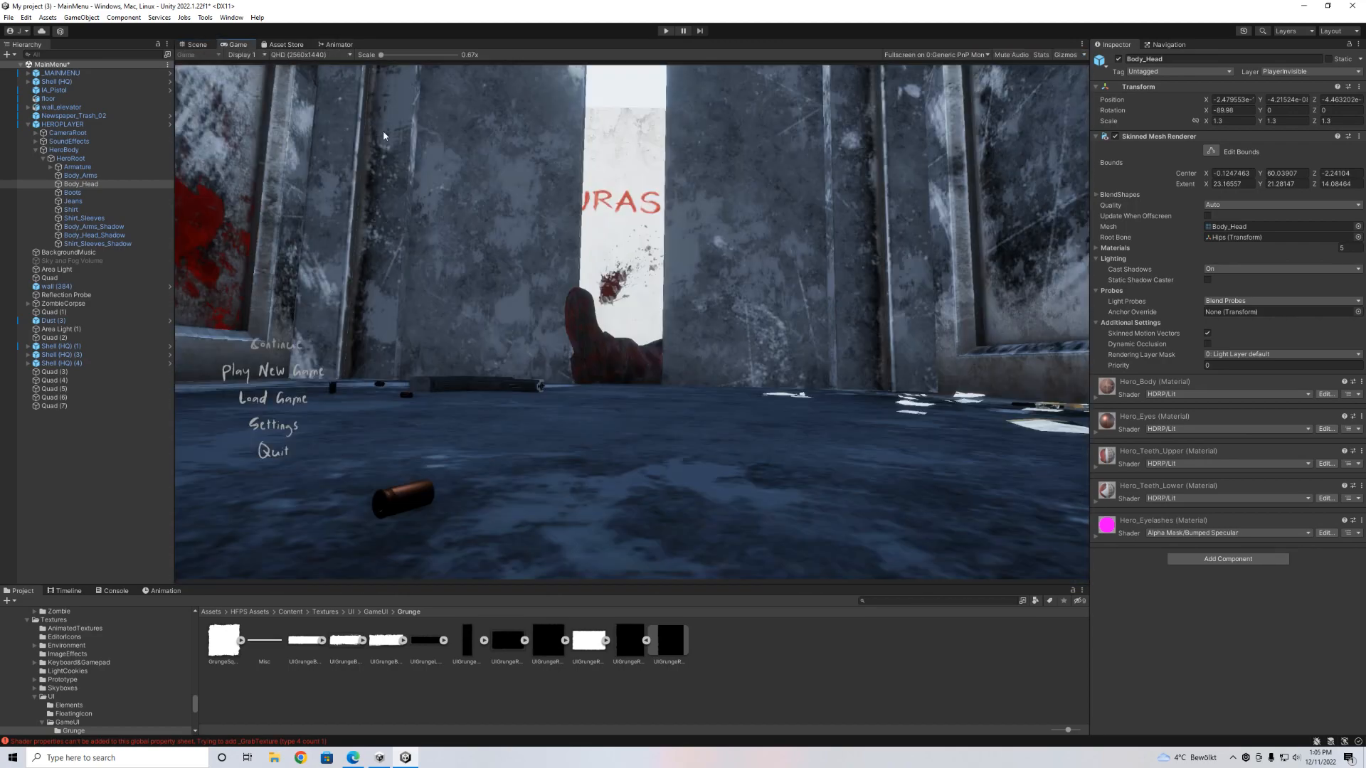
pyautogui.click(197, 45)
# Select IA_Pistol on the elevator floor and examine the doorway and corpse from outside the elevator.
pyautogui.moveTo(583, 306); pyautogui.dragTo(631, 420, button='right')
pyautogui.click(612, 393)
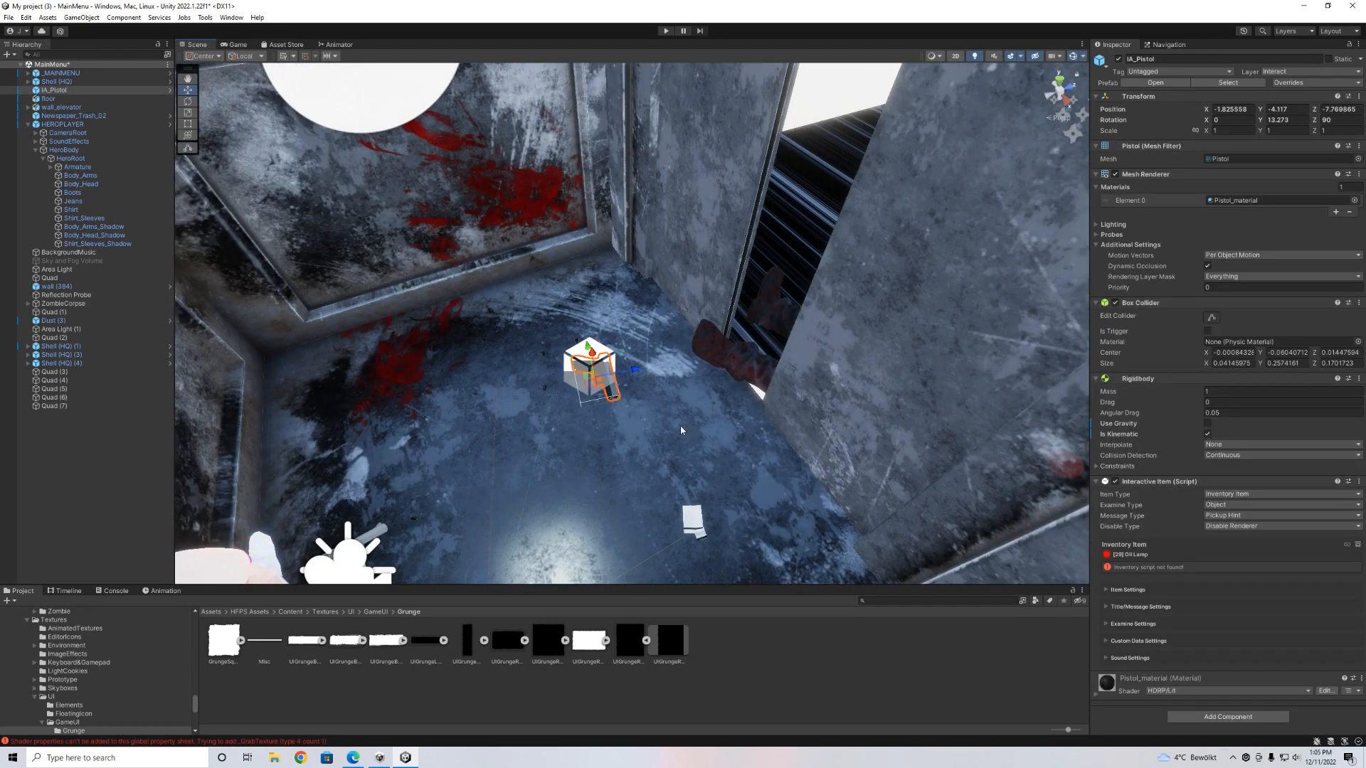
pyautogui.moveTo(574, 419)
pyautogui.mouseDown(button='right')
pyautogui.moveTo(640, 424)
pyautogui.moveTo(497, 380)
pyautogui.moveTo(727, 246)
pyautogui.moveTo(734, 259)
pyautogui.moveTo(667, 314)
pyautogui.moveTo(740, 234)
pyautogui.moveTo(679, 257)
pyautogui.moveTo(683, 299)
pyautogui.moveTo(813, 412)
pyautogui.moveTo(727, 402)
pyautogui.moveTo(506, 323)
pyautogui.moveTo(619, 307)
pyautogui.mouseUp(button='right')
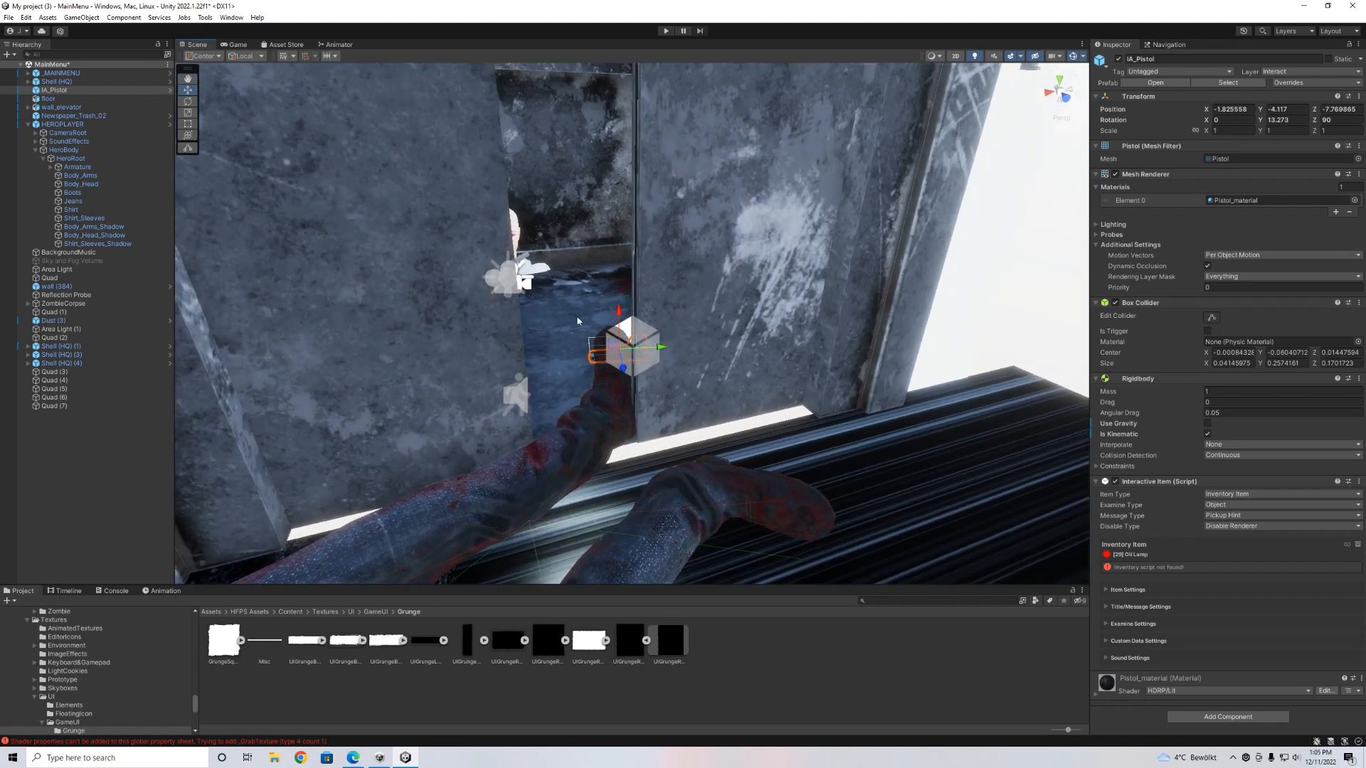
pyautogui.moveTo(626, 394); pyautogui.dragTo(635, 384, button='right')
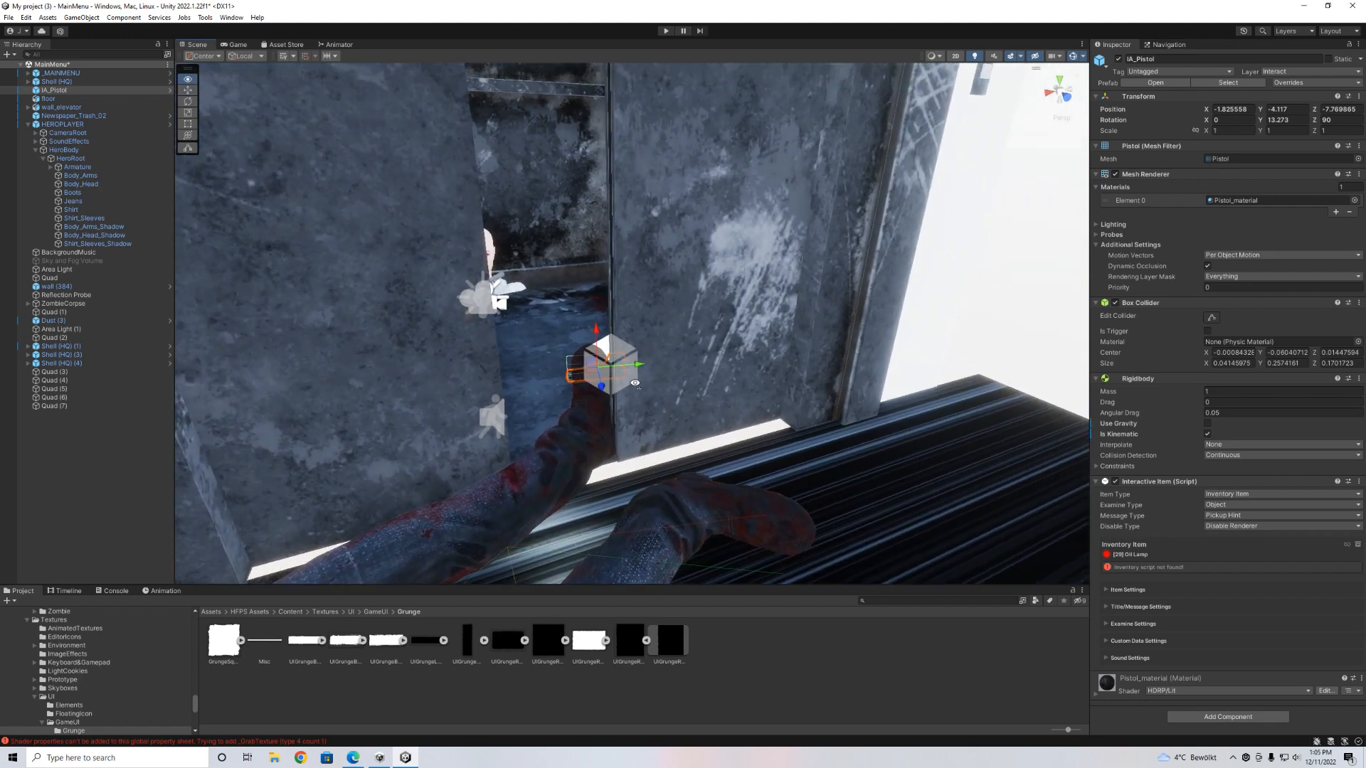
# Select the elevator's left_door and preview its position animation.
pyautogui.click(665, 353)
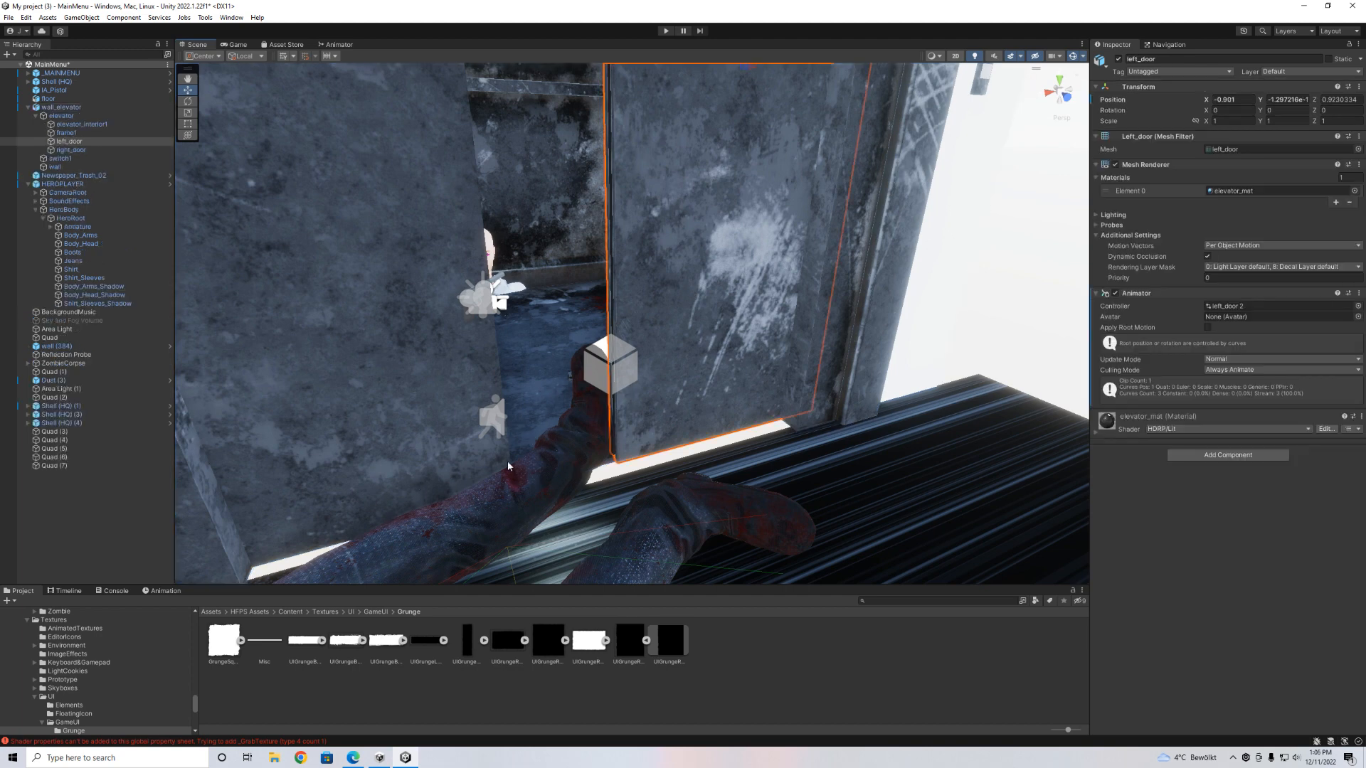
pyautogui.click(162, 591)
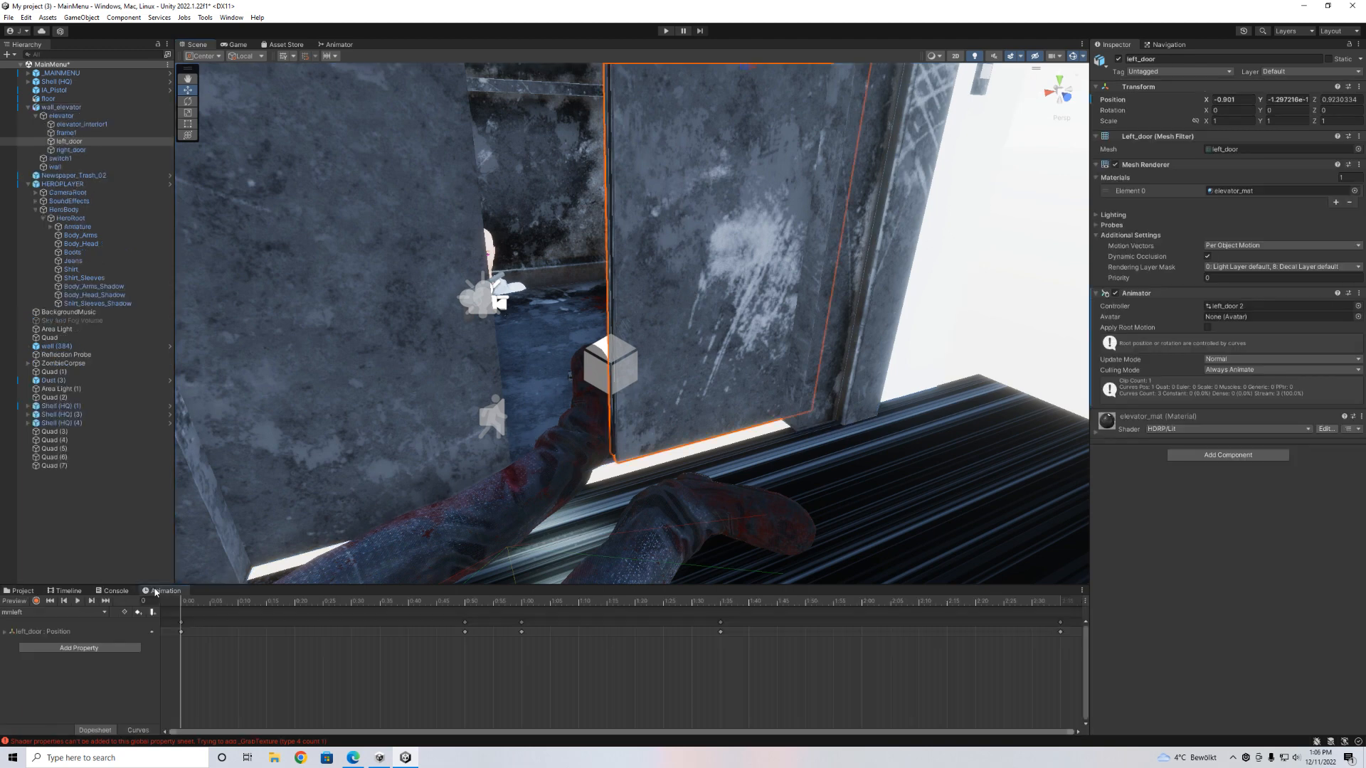
pyautogui.click(79, 604)
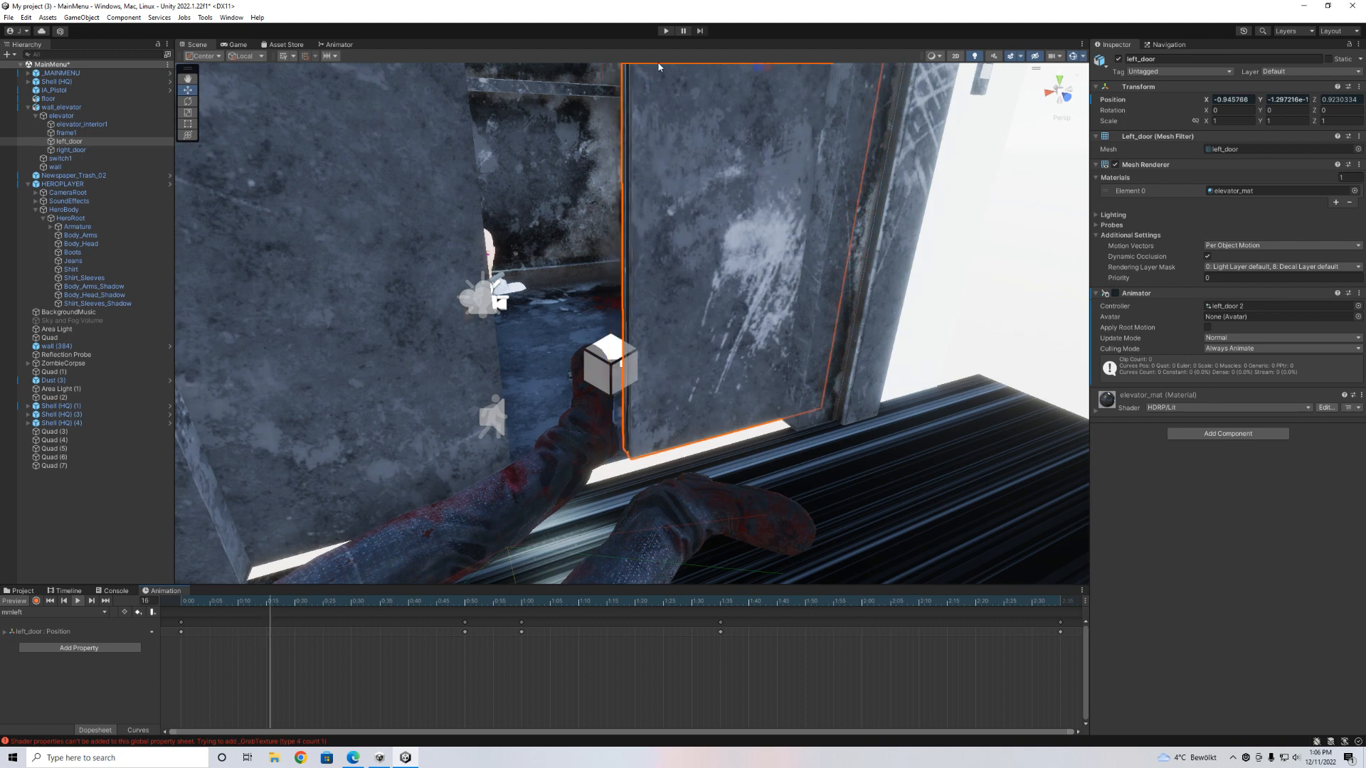
# Inspect the speed setting of left_door's mmleft animator state, and return to the 3D scene.
pyautogui.click(341, 45)
pyautogui.click(640, 76)
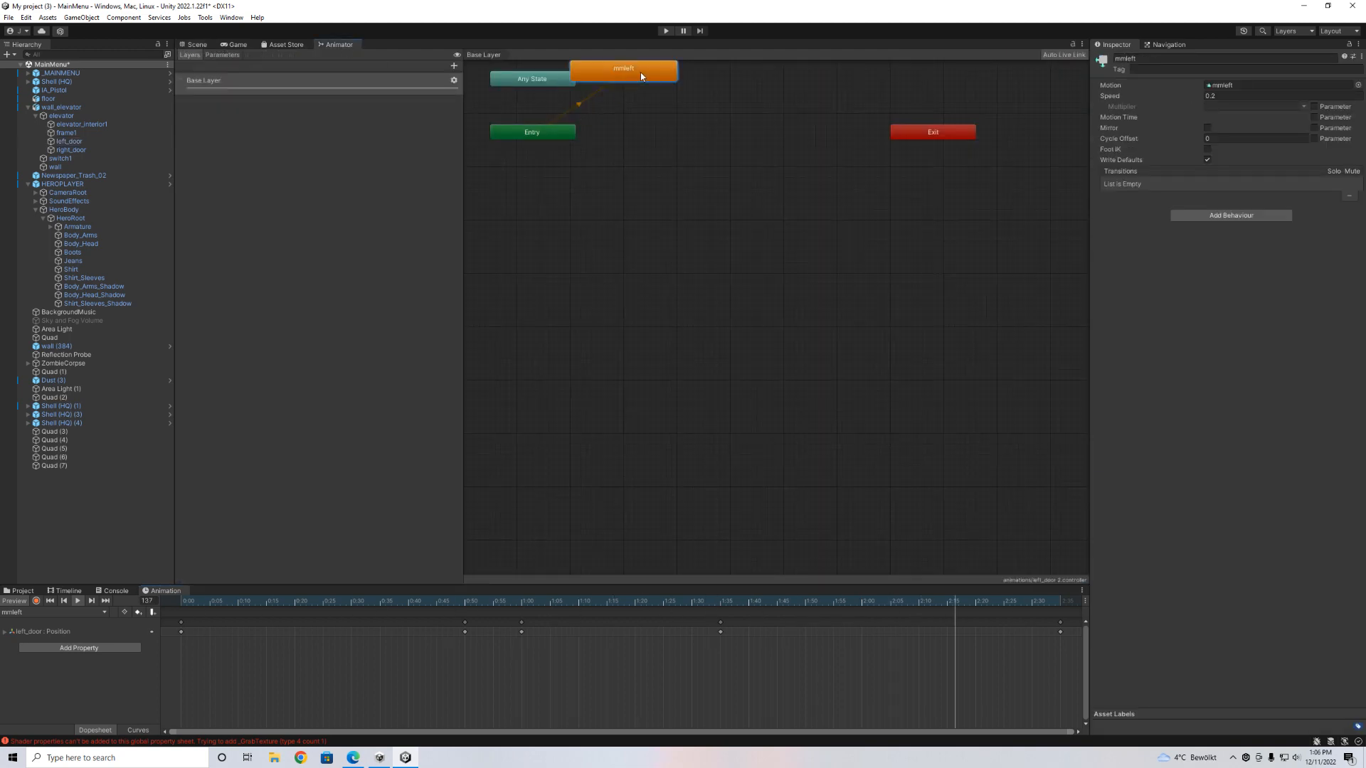
pyautogui.click(1219, 95)
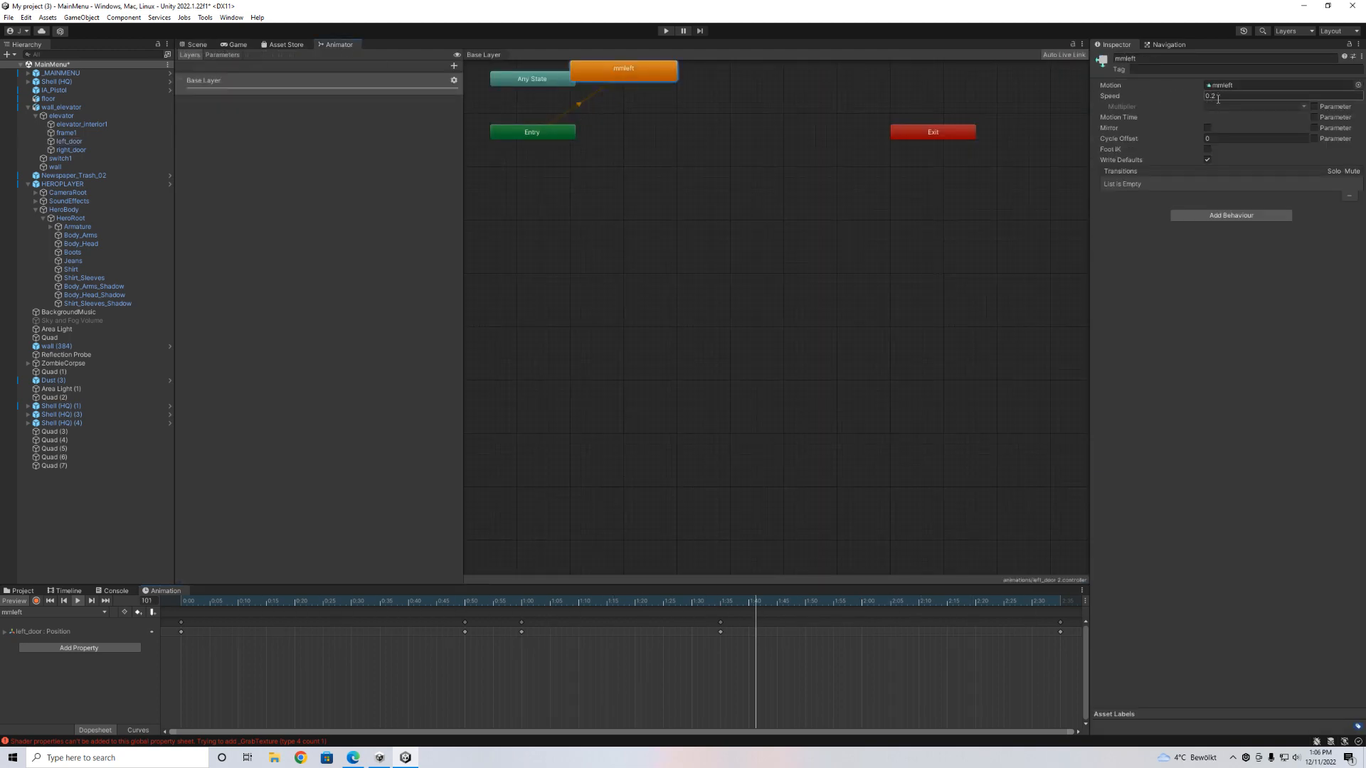
pyautogui.click(196, 44)
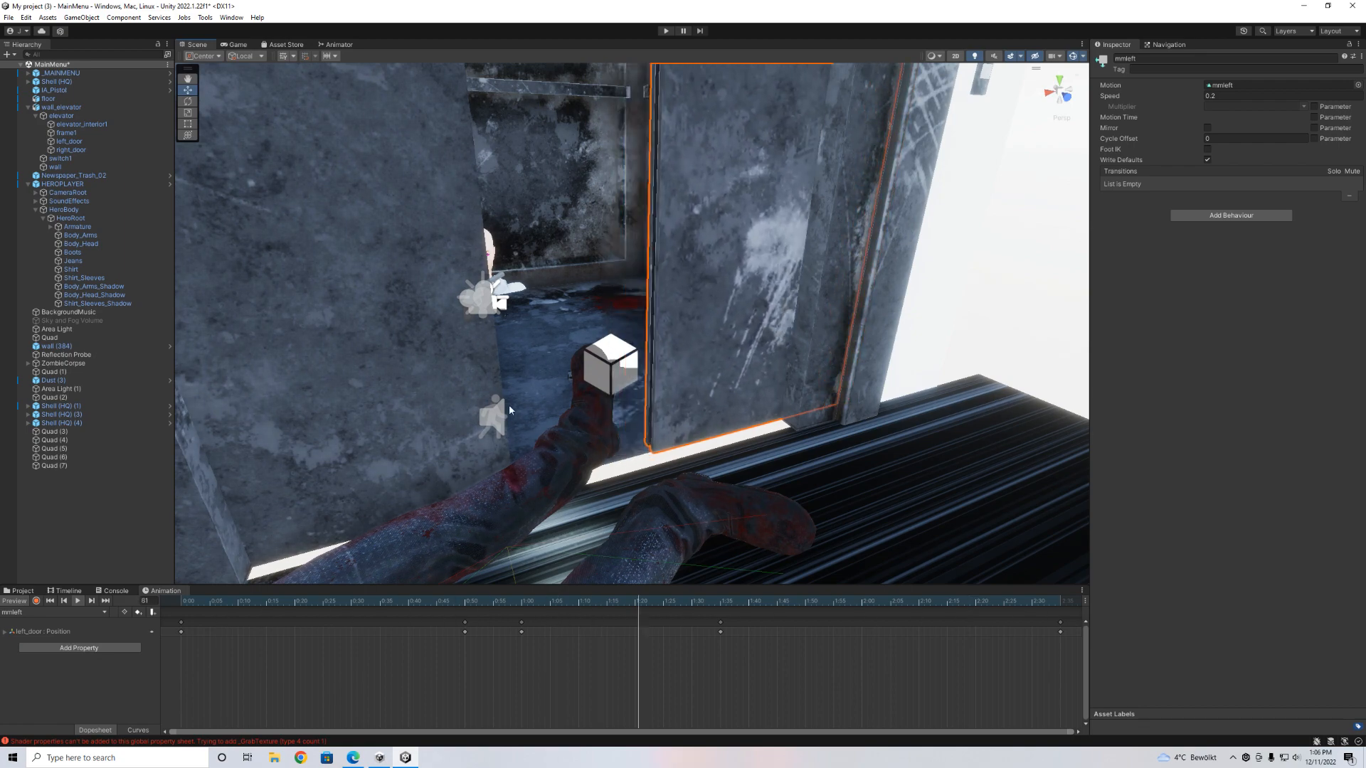
# Select the Dust (3) particle system in the corridor and examine its particles around the corpse.
pyautogui.keyDown('alt'); pyautogui.moveTo(536, 408); pyautogui.dragTo(476, 400); pyautogui.keyUp('alt')
pyautogui.click(461, 455)
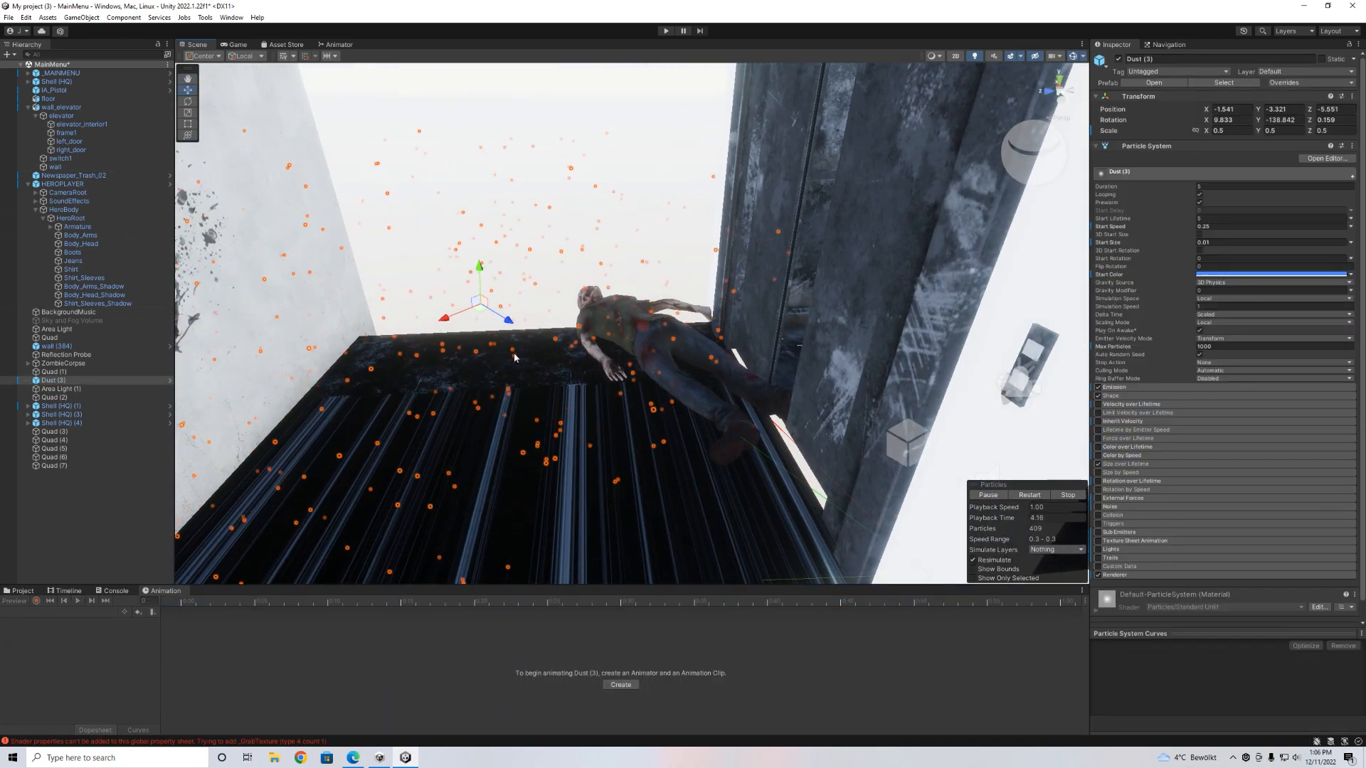
pyautogui.keyDown('alt'); pyautogui.moveTo(473, 341); pyautogui.dragTo(549, 299); pyautogui.keyUp('alt')
# Select the Area Light inside the elevator and preview its light intensity animation.
pyautogui.moveTo(549, 299); pyautogui.dragTo(616, 221, button='right')
pyautogui.press('w')
pyautogui.click(646, 249)
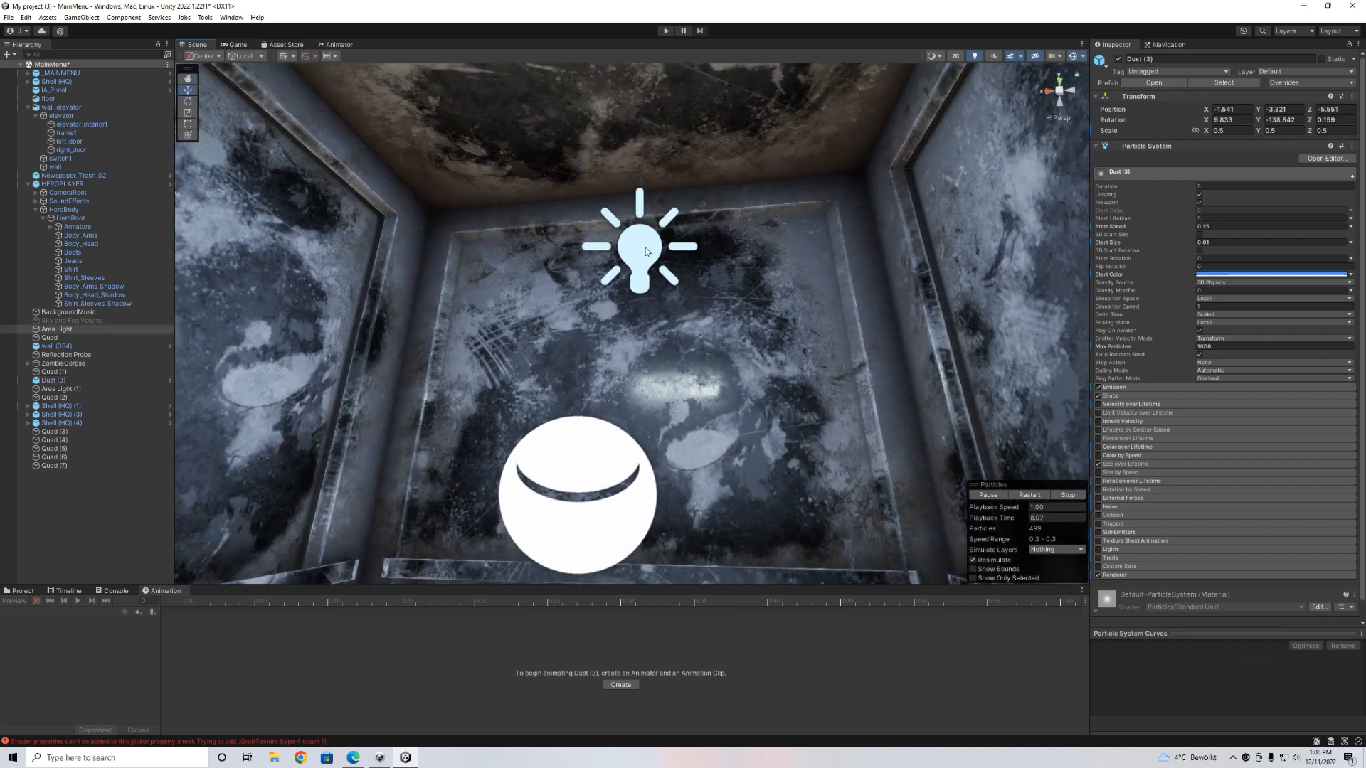
pyautogui.click(78, 601)
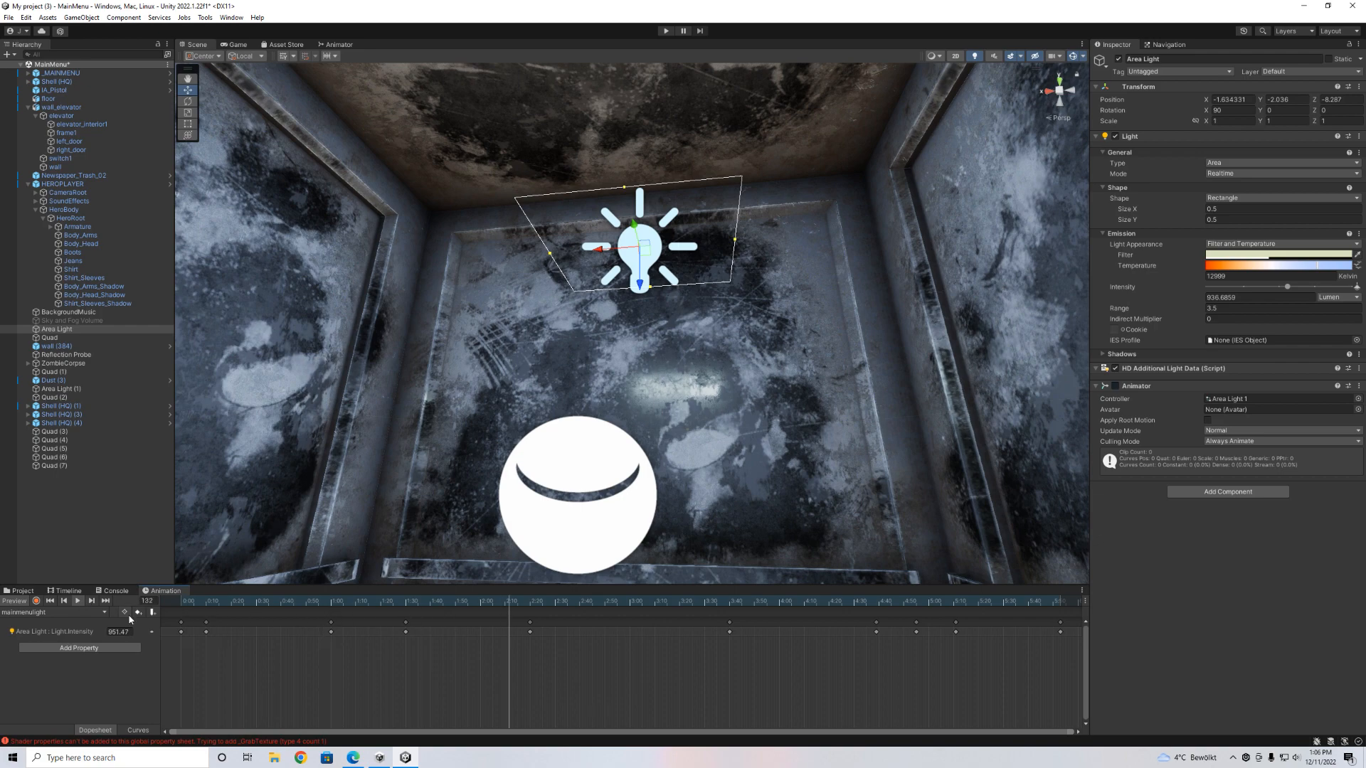
# Enable the Sky and Fog Volume and preview the Area Light's intensity animation from inside and outside the elevator.
pyautogui.click(104, 321)
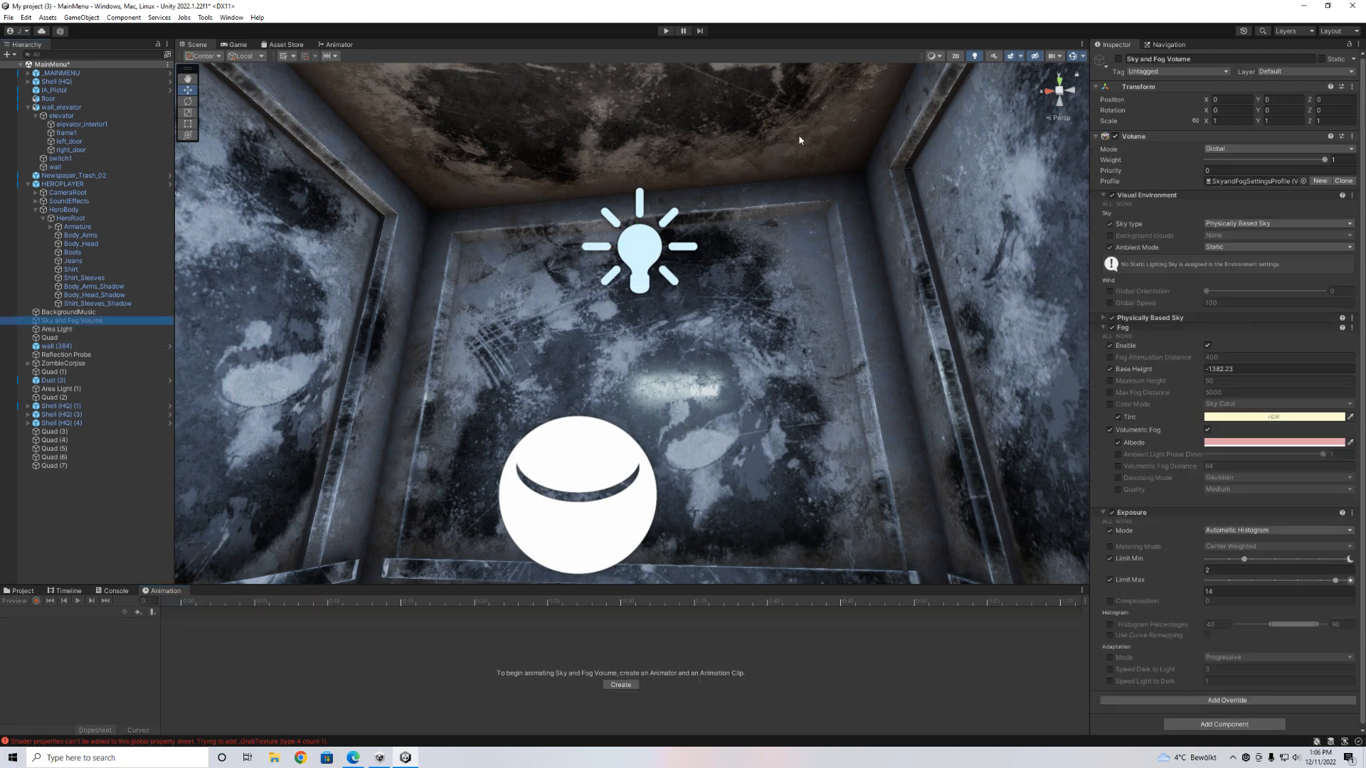
pyautogui.click(1119, 59)
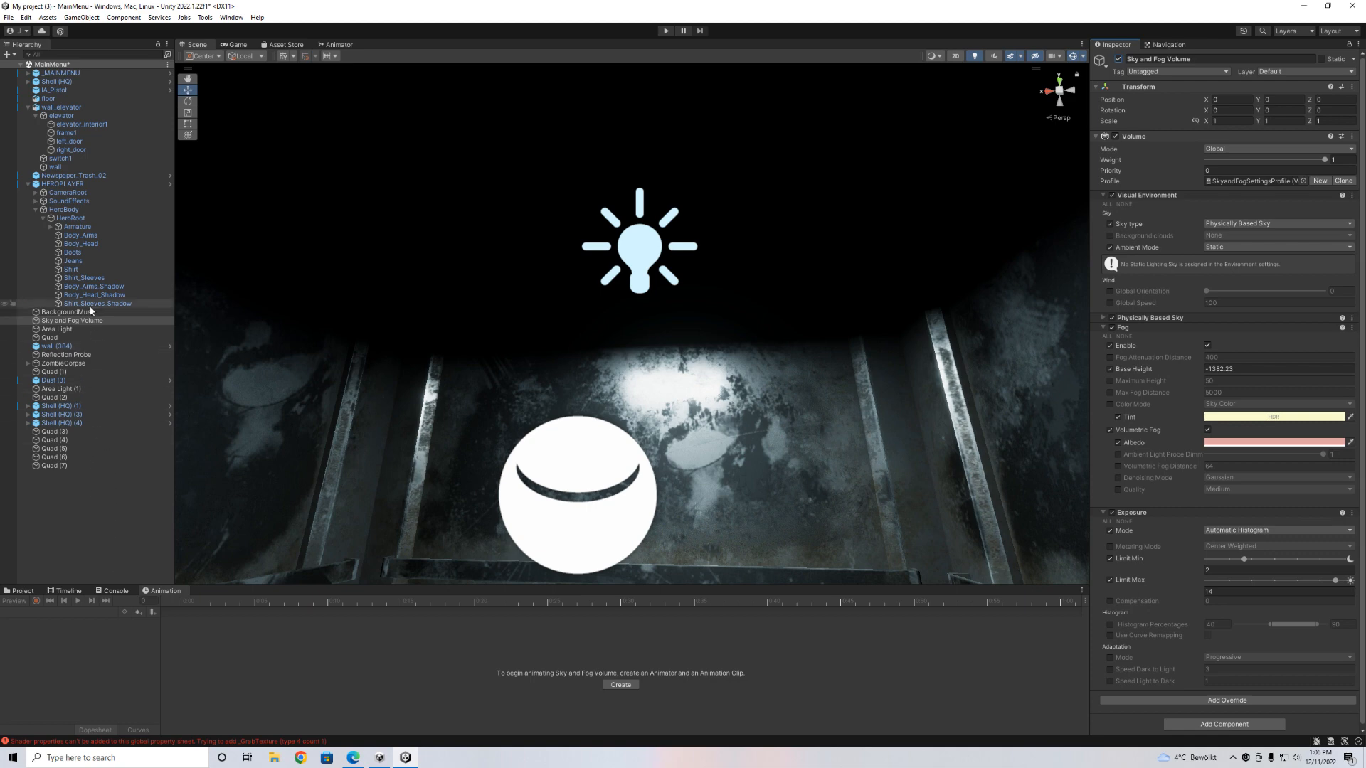
pyautogui.click(637, 247)
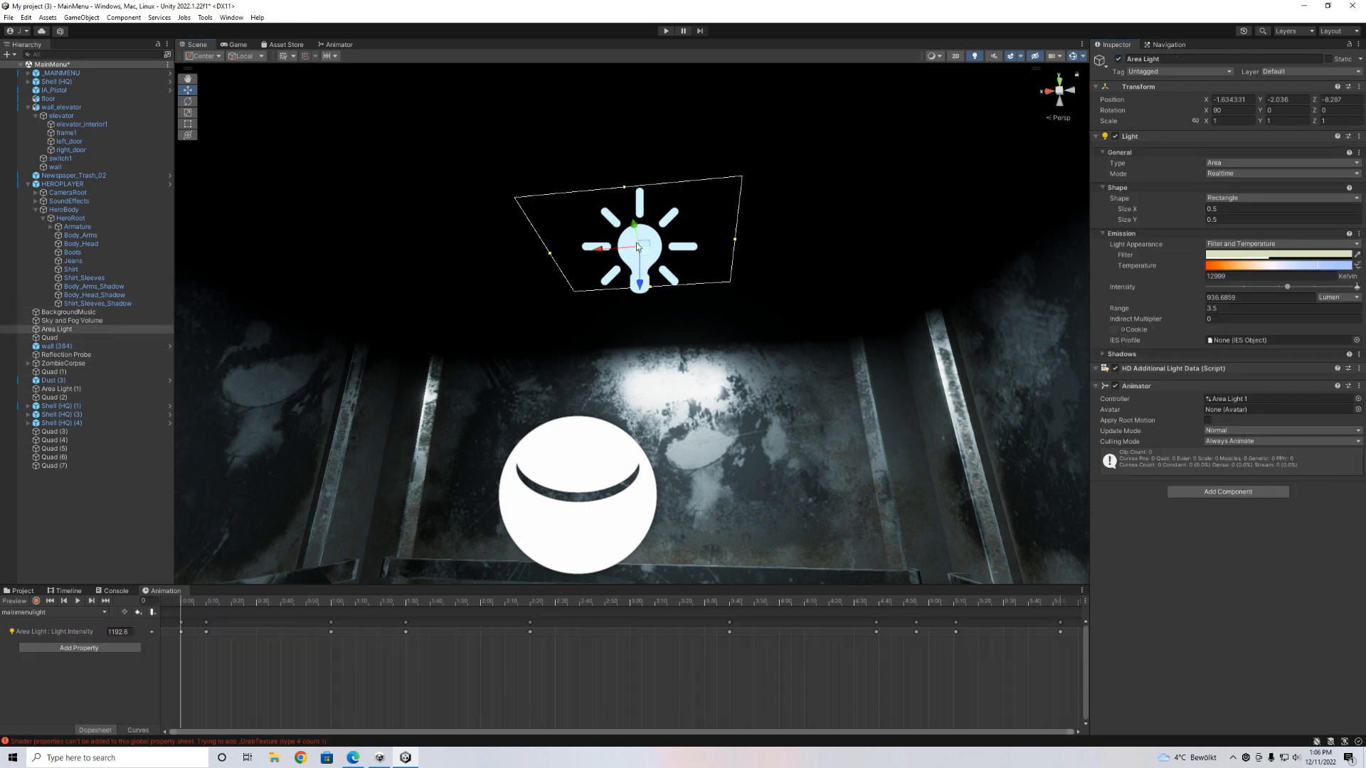
pyautogui.click(79, 602)
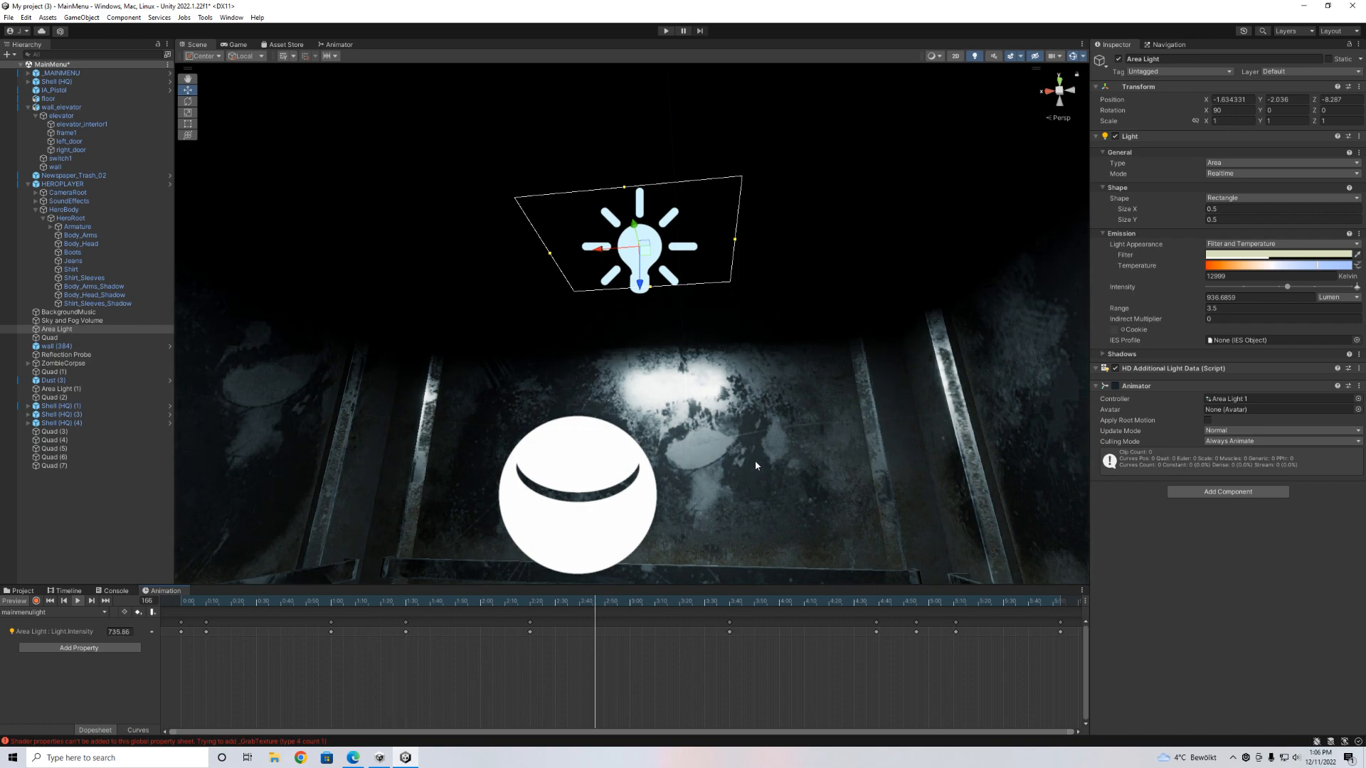
pyautogui.scroll(-2, 754, 461)
pyautogui.moveTo(755, 460); pyautogui.dragTo(548, 380, button='right')
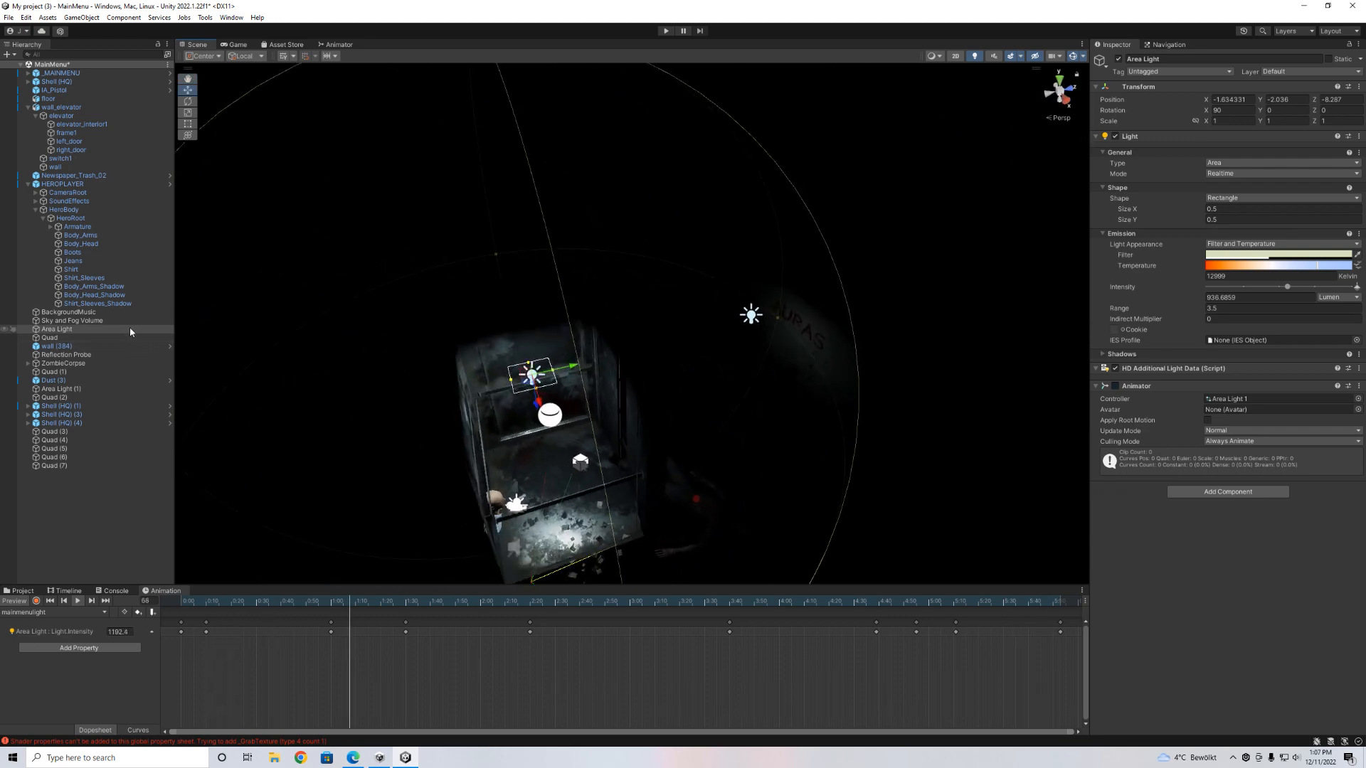
# Disable the Sky and Fog Volume and check the menu's lighting in the rendered game view.
pyautogui.click(128, 321)
pyautogui.click(1118, 59)
pyautogui.moveTo(719, 182); pyautogui.dragTo(322, 67, button='right')
pyautogui.click(237, 44)
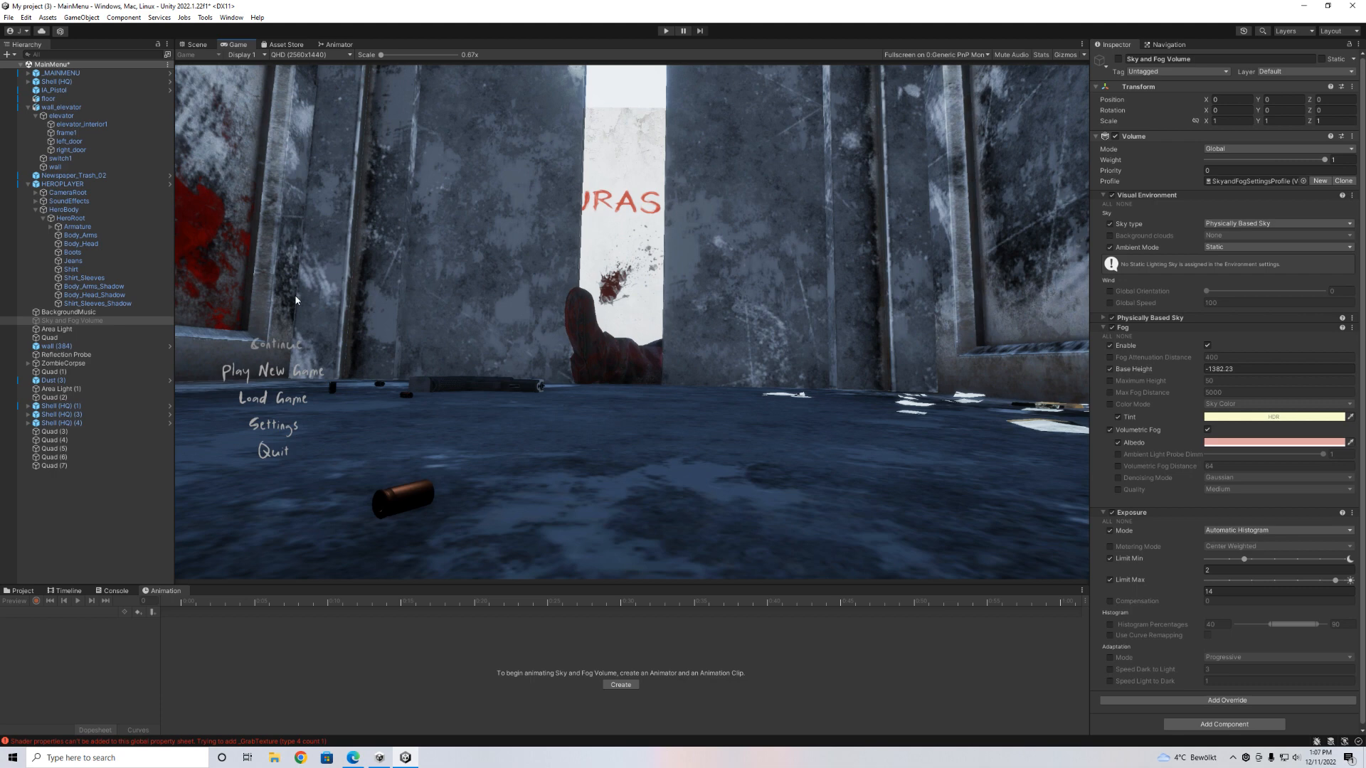
# Enable the Sky and Fog Volume, test-run the main menu scene and stop the playback.
pyautogui.click(101, 320)
pyautogui.click(1118, 59)
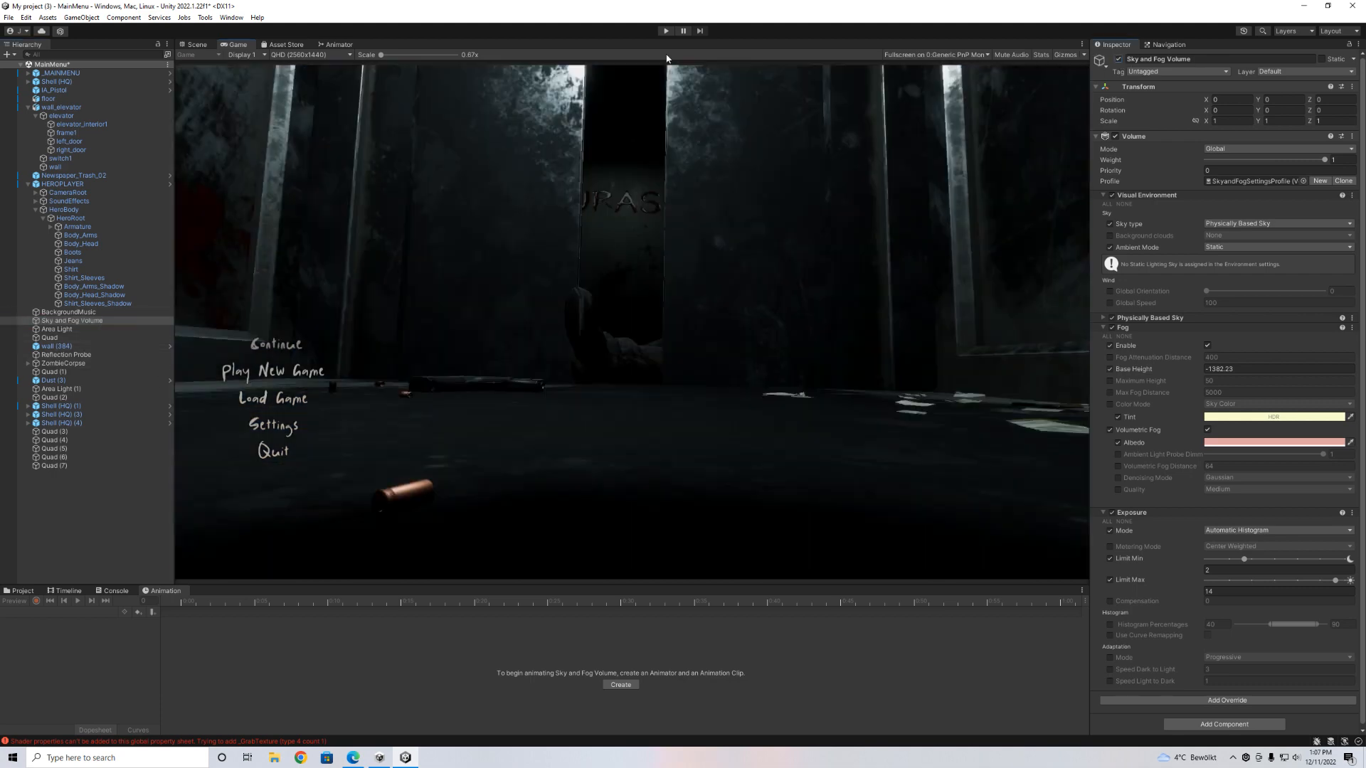
pyautogui.click(666, 32)
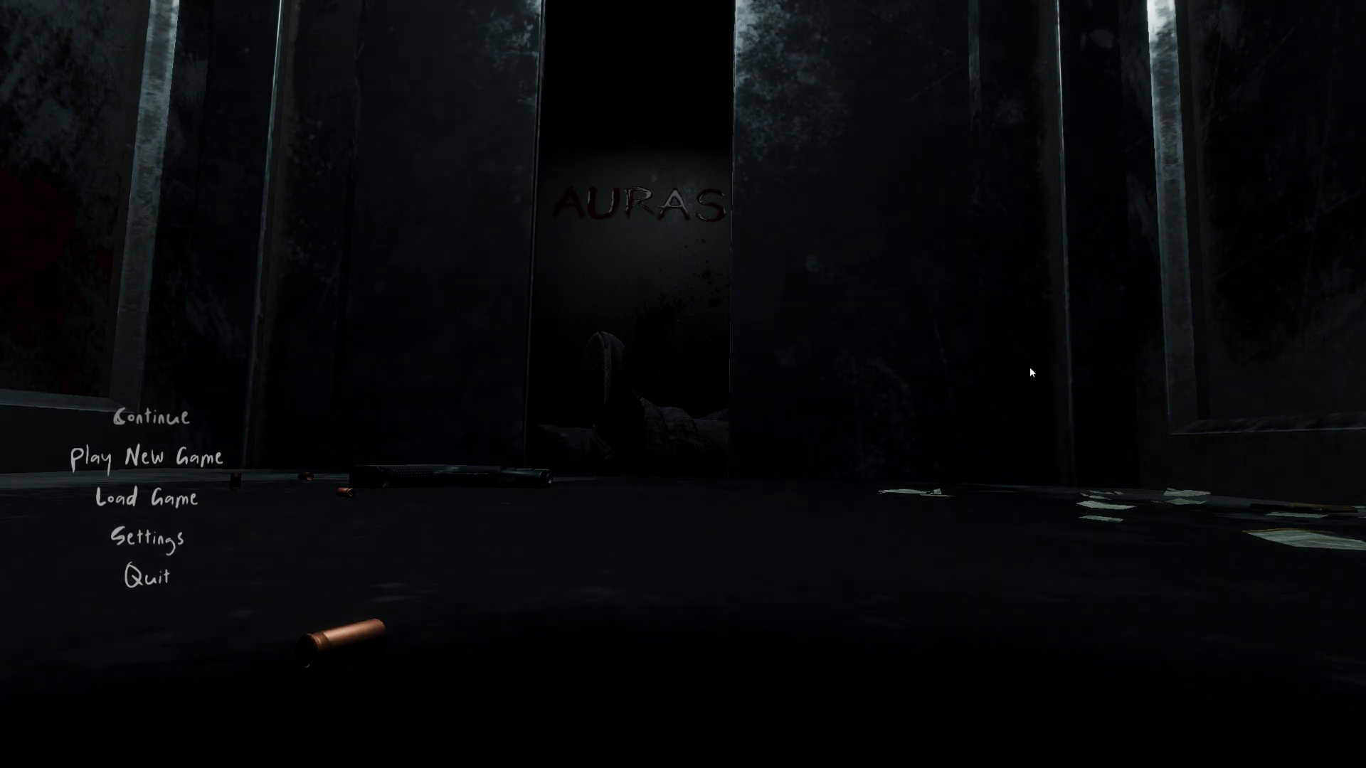
pyautogui.hotkey('ctrl', 'p')
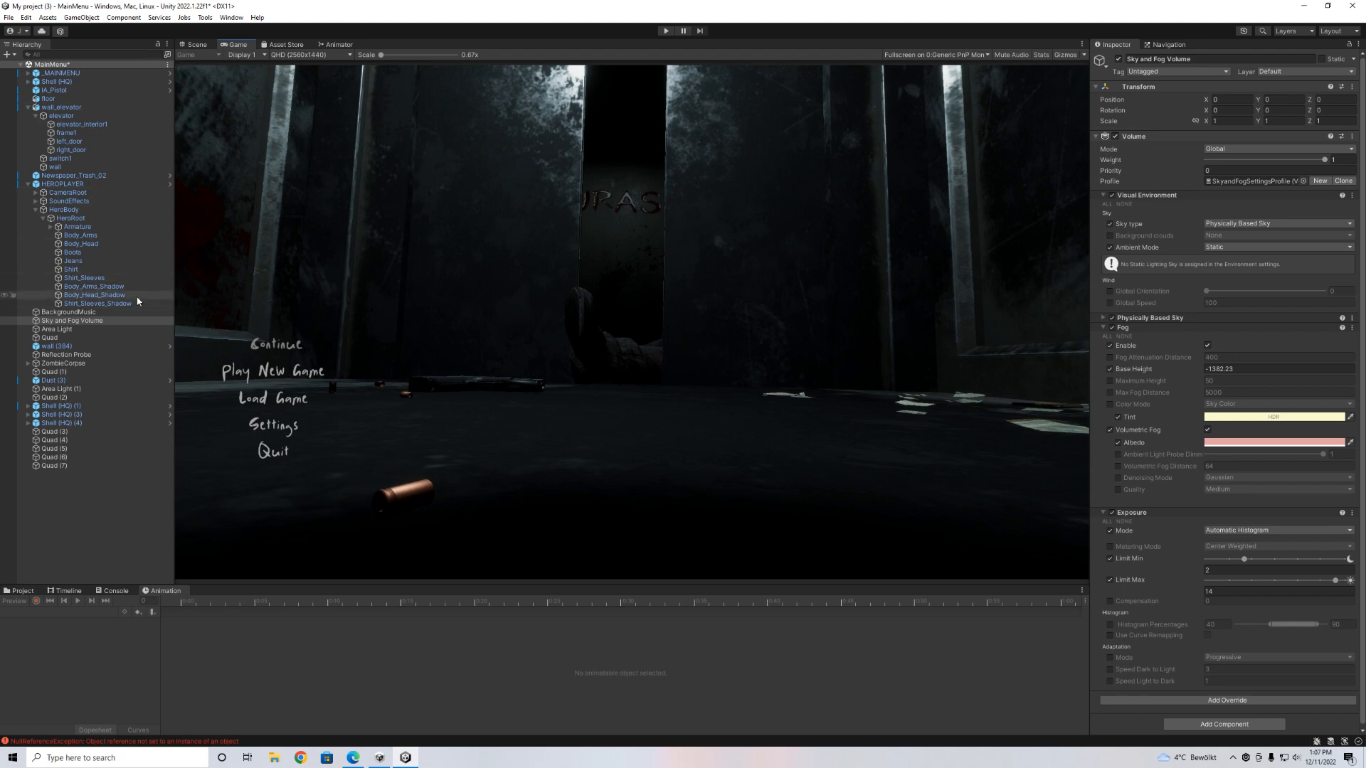
# Examine the Audio Source settings of BackgroundMusic and return to the 3D scene.
pyautogui.click(71, 311)
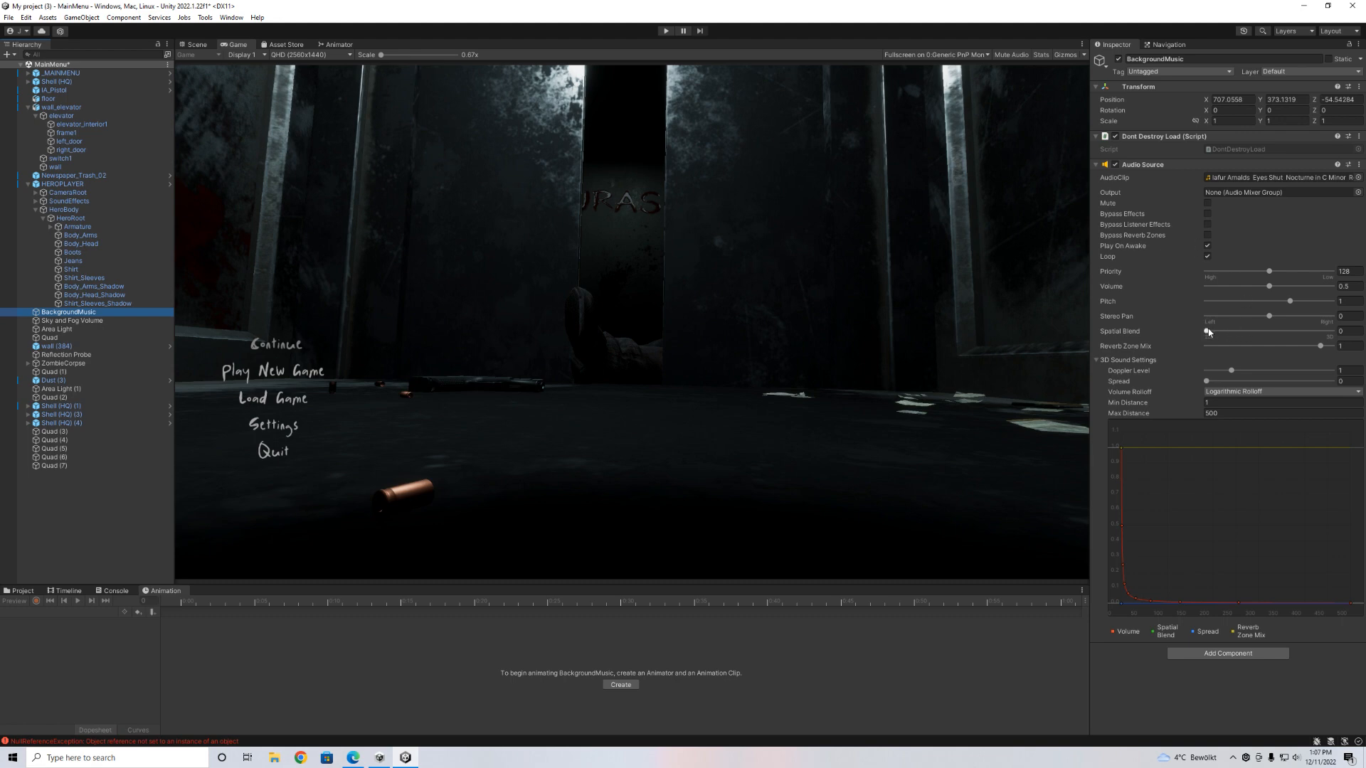
pyautogui.click(196, 45)
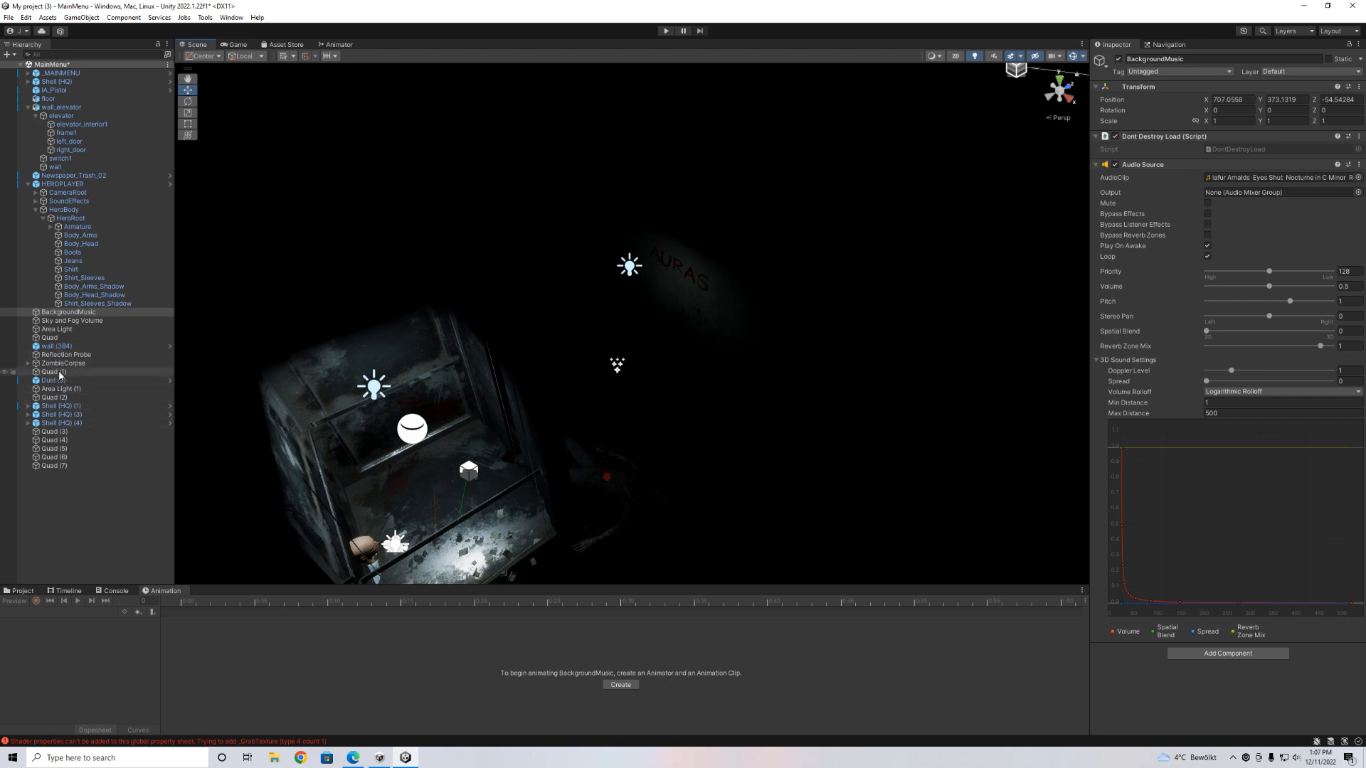
# Switch the Sky and Fog Volume off and on again to compare the scene's lighting around the elevator.
pyautogui.click(95, 321)
pyautogui.click(1118, 60)
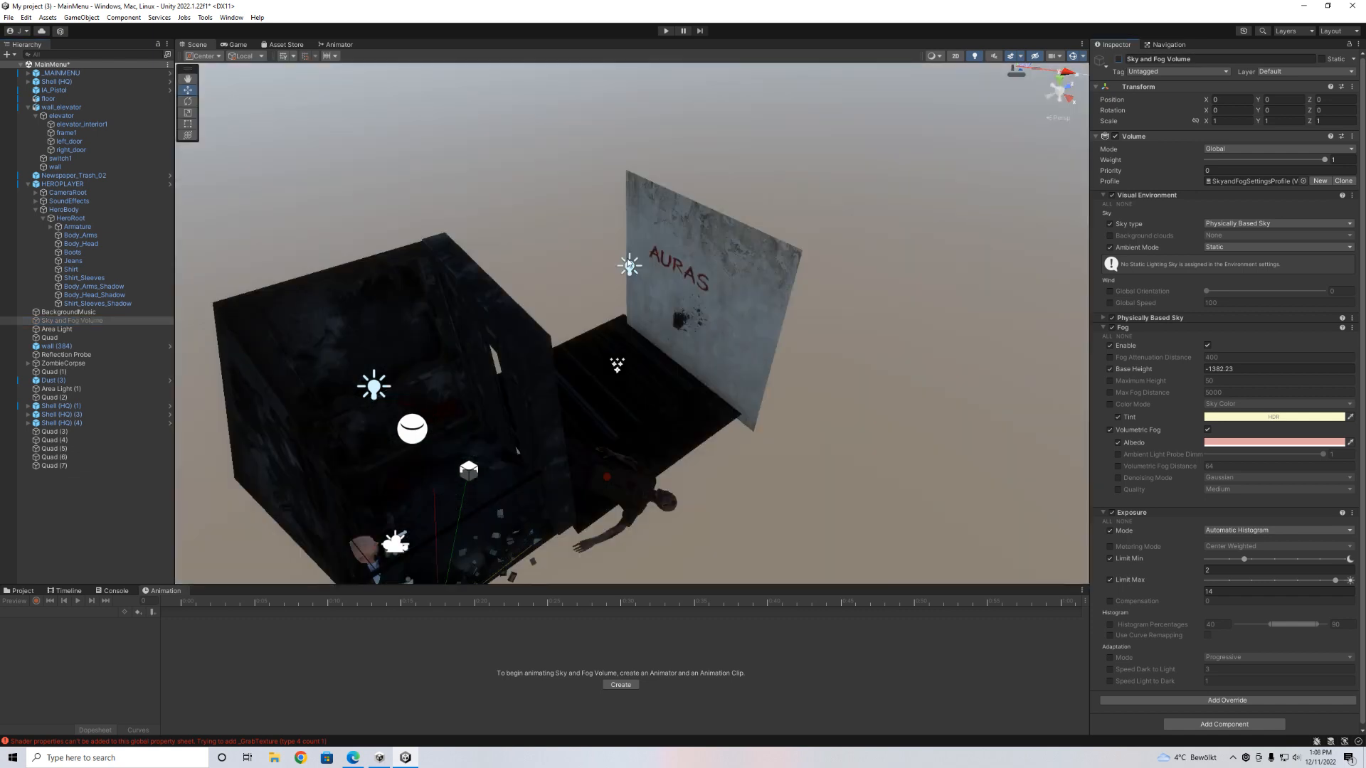
pyautogui.click(104, 324)
pyautogui.click(1119, 60)
pyautogui.moveTo(598, 323)
pyautogui.mouseDown(button='right')
pyautogui.moveTo(473, 341)
pyautogui.moveTo(617, 315)
pyautogui.mouseUp(button='right')
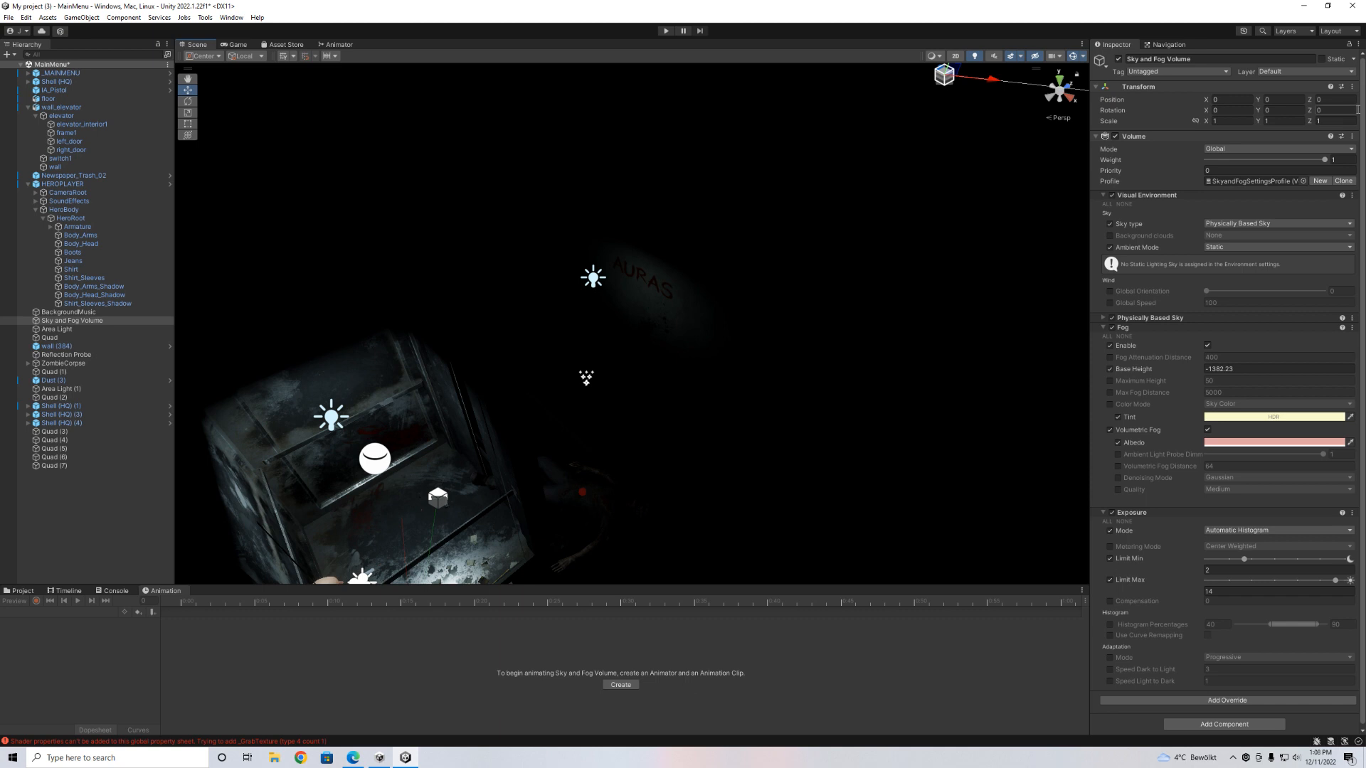
# Expand the Physically Based Sky override of the Sky and Fog Volume and examine its settings.
pyautogui.moveTo(1364, 106); pyautogui.dragTo(1363, 108)
pyautogui.click(1103, 318)
pyautogui.scroll(-5, 1215, 502)
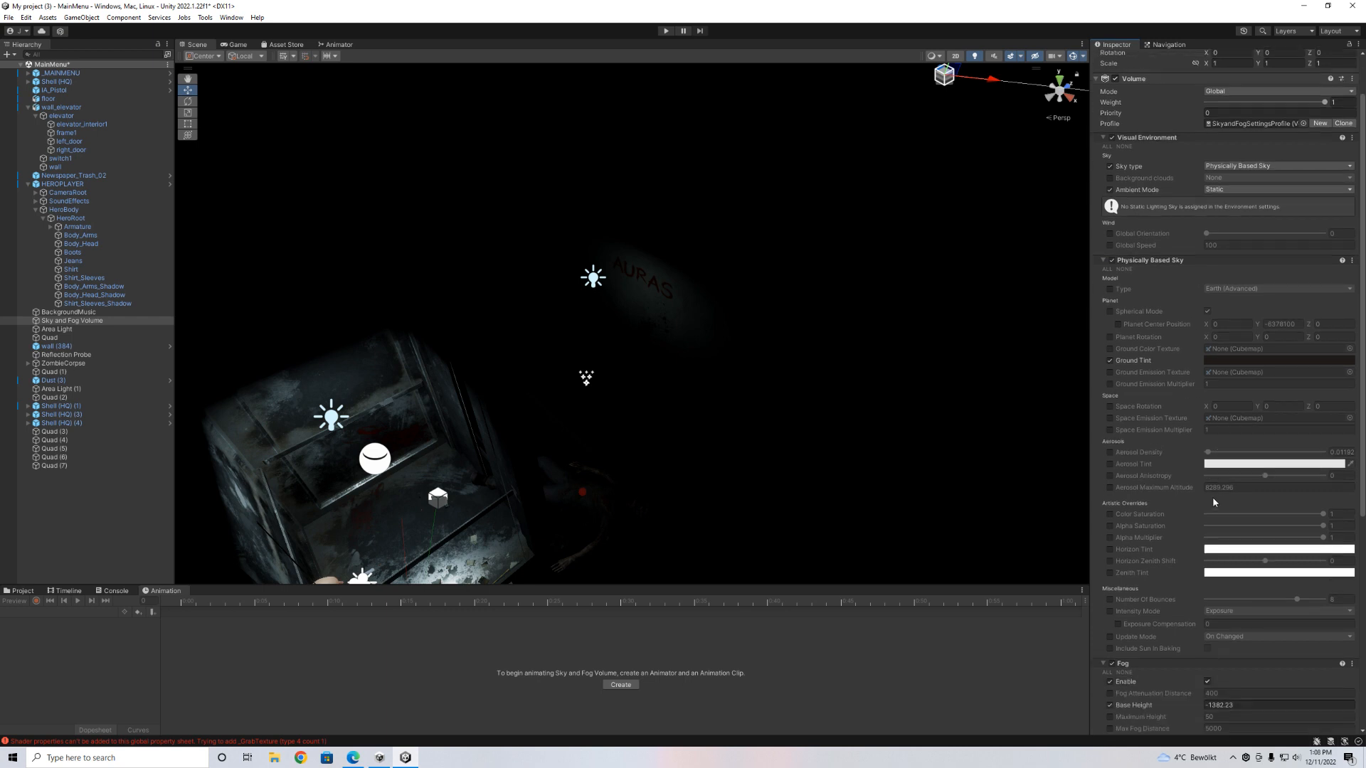
pyautogui.scroll(5, 1214, 502)
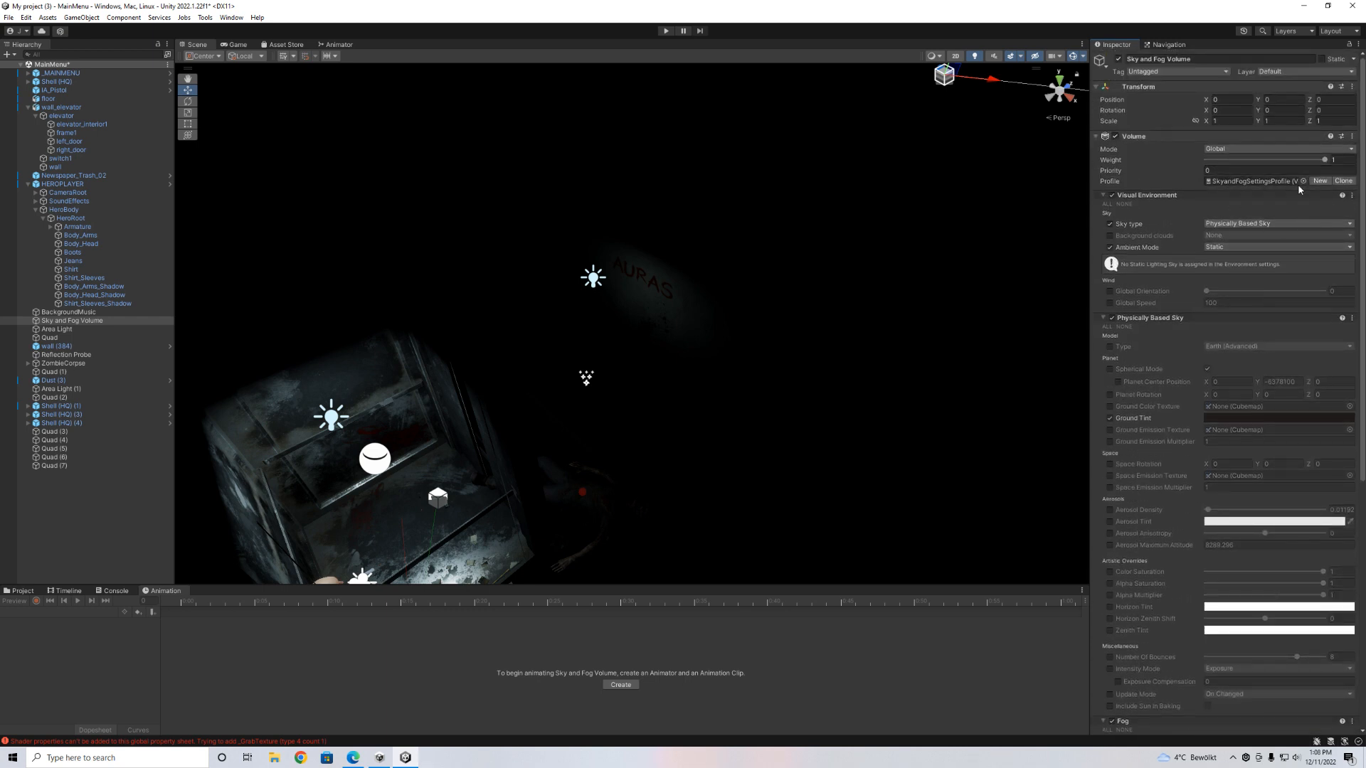
# Collapse the Physically Based Sky override and try other Base Height values for the Fog override while watching the game view.
pyautogui.click(1106, 319)
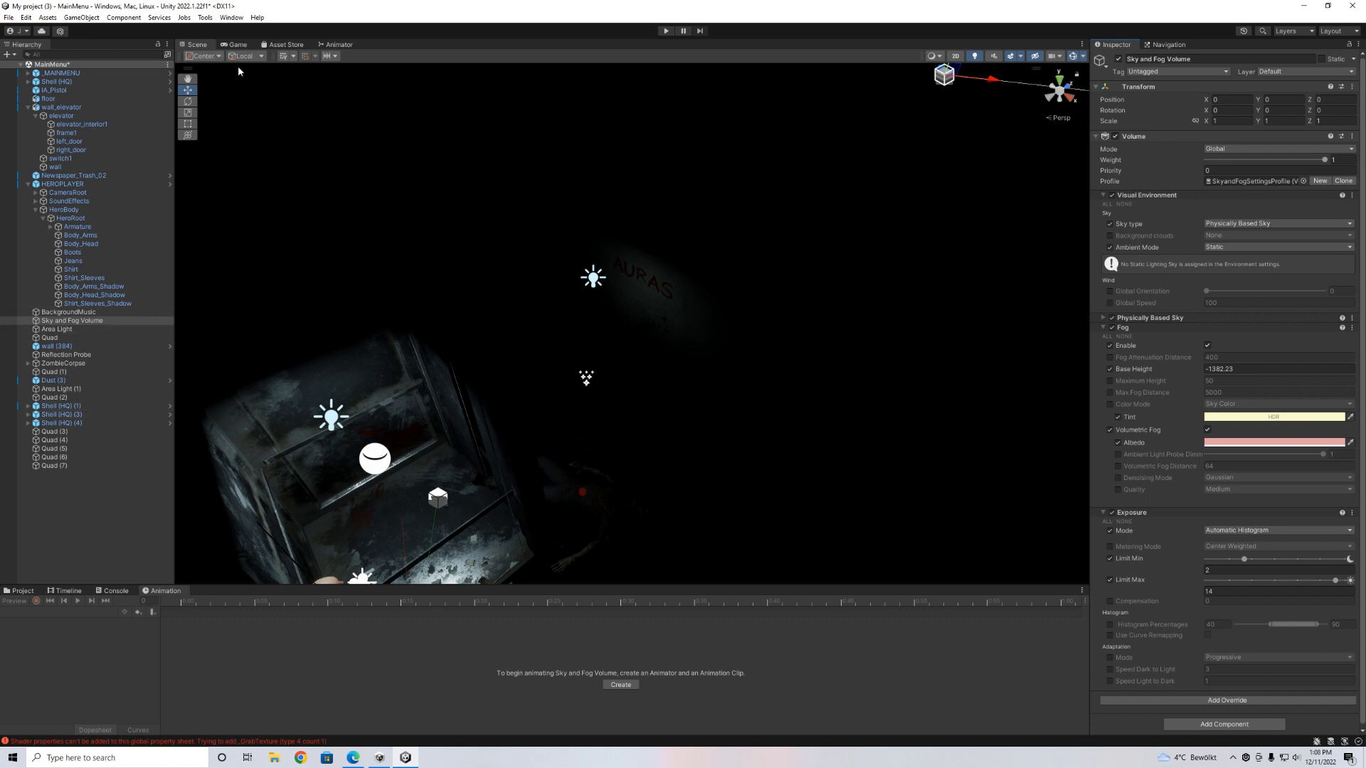
pyautogui.click(237, 45)
pyautogui.click(1199, 369)
pyautogui.moveTo(1195, 370); pyautogui.dragTo(1214, 371)
pyautogui.moveTo(29, 377); pyautogui.dragTo(474, 315)
pyautogui.moveTo(62, 329); pyautogui.dragTo(567, 327)
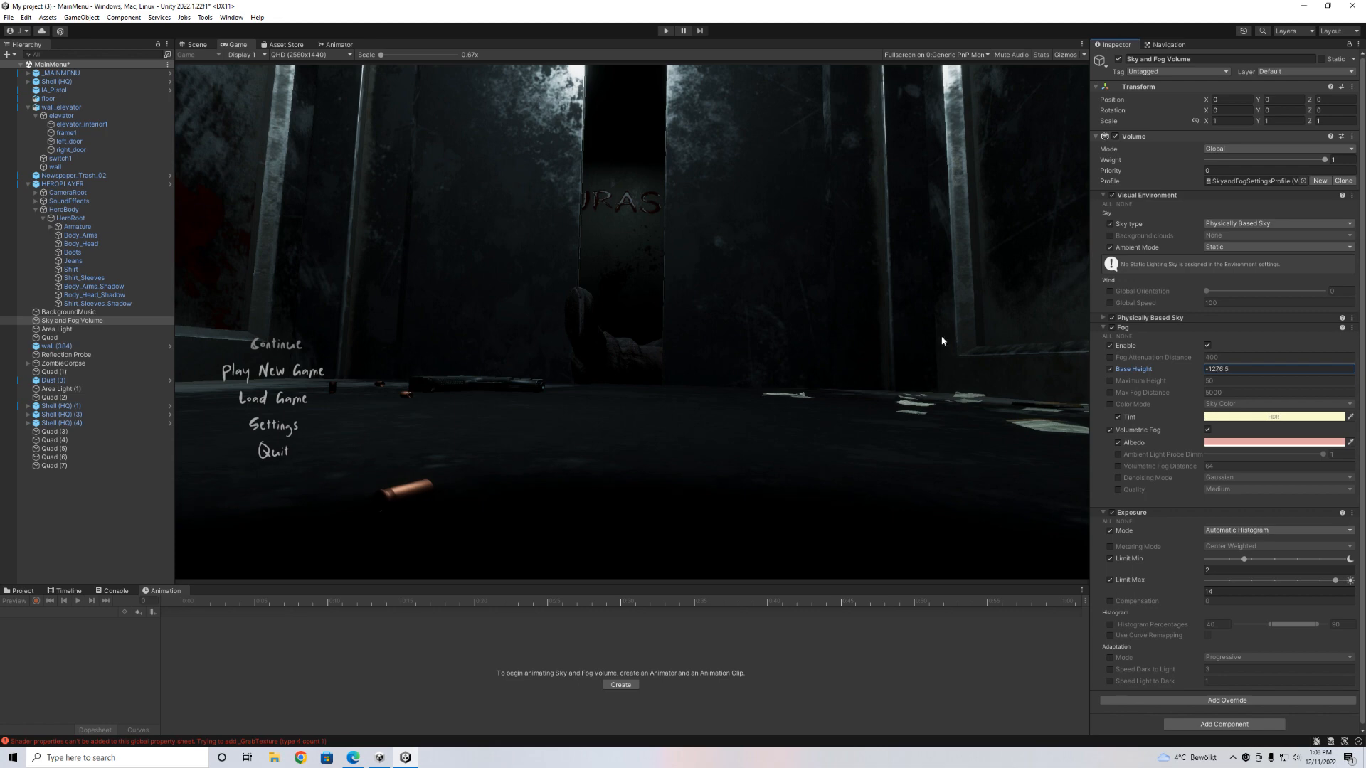
pyautogui.moveTo(1126, 377); pyautogui.dragTo(208, 514)
# Inspect the quads, shell casings, Reflection Probe and ZombieCorpse in the 3D scene, and return to the game view.
pyautogui.click(107, 422)
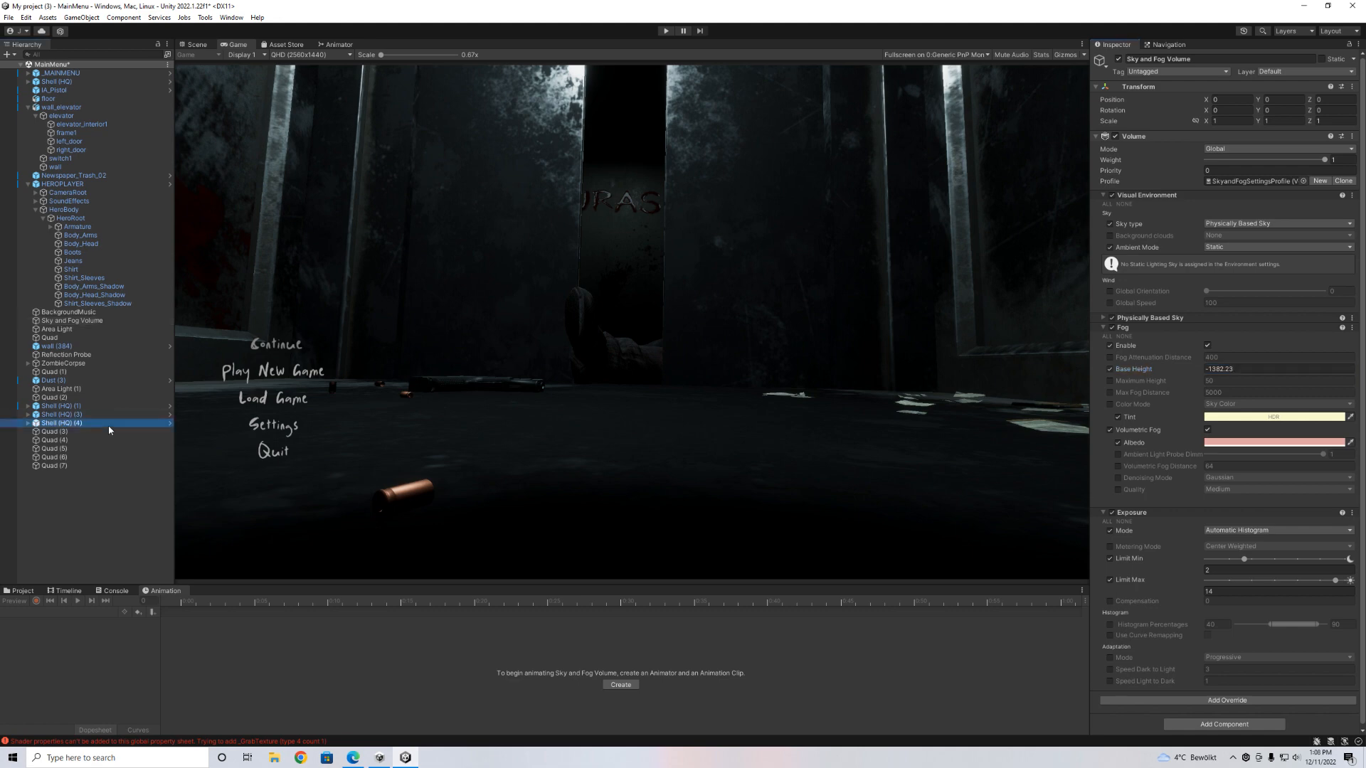
pyautogui.click(192, 47)
pyautogui.click(86, 448)
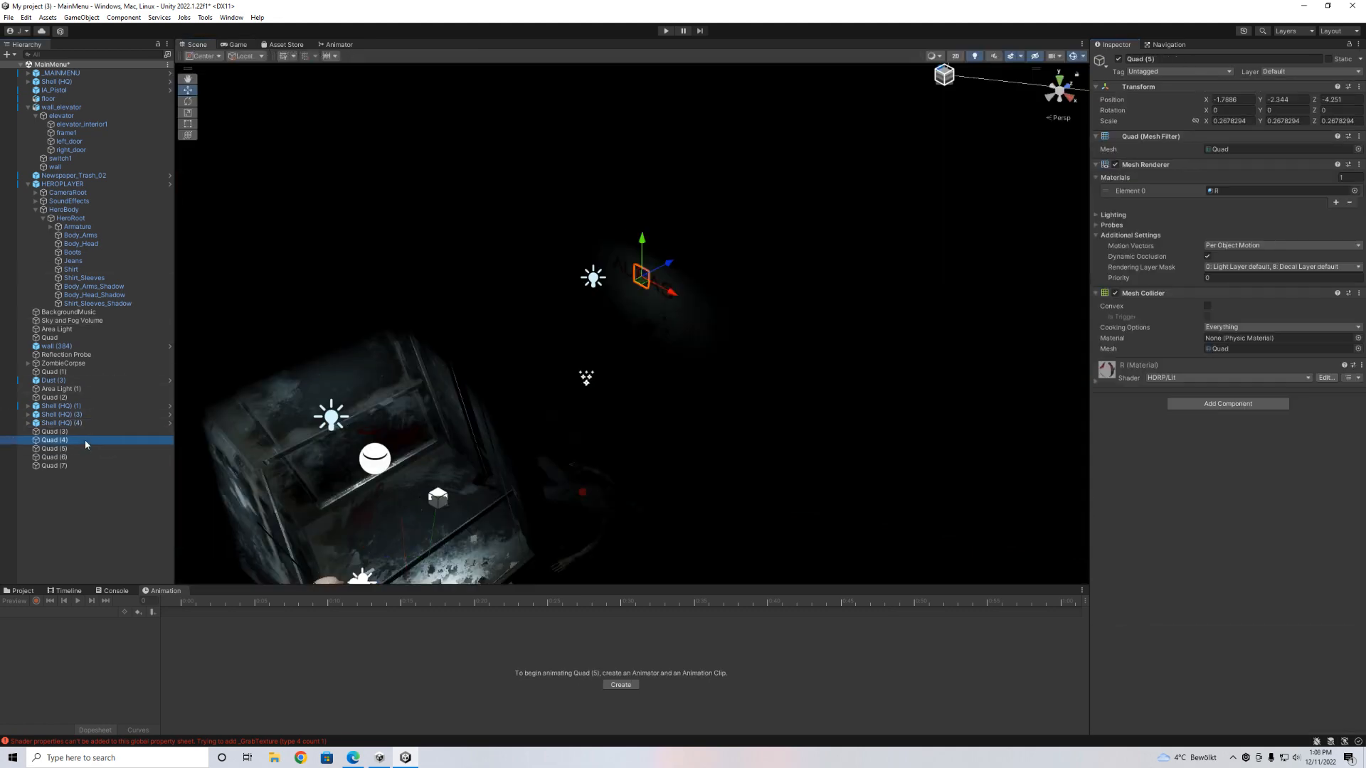
pyautogui.click(93, 424)
pyautogui.click(86, 407)
pyautogui.click(86, 413)
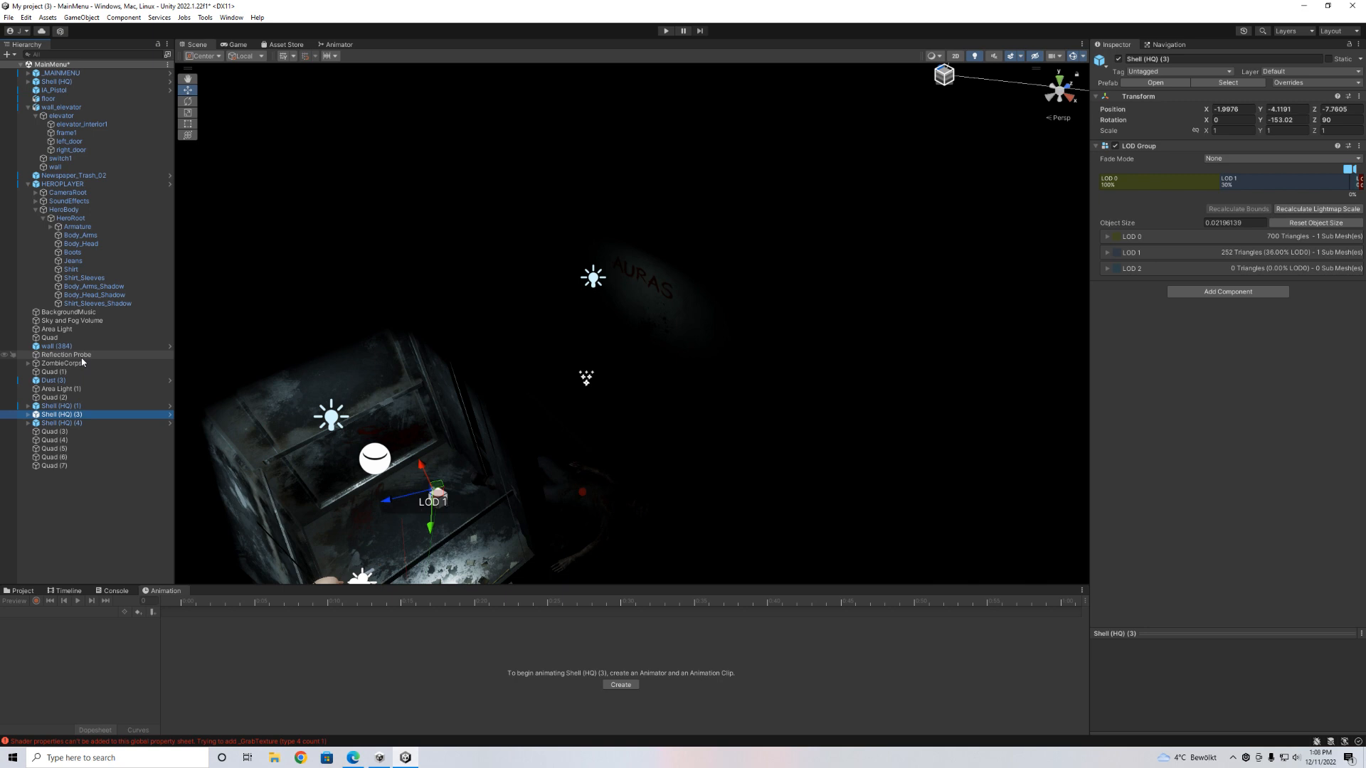
pyautogui.click(86, 356)
pyautogui.click(92, 362)
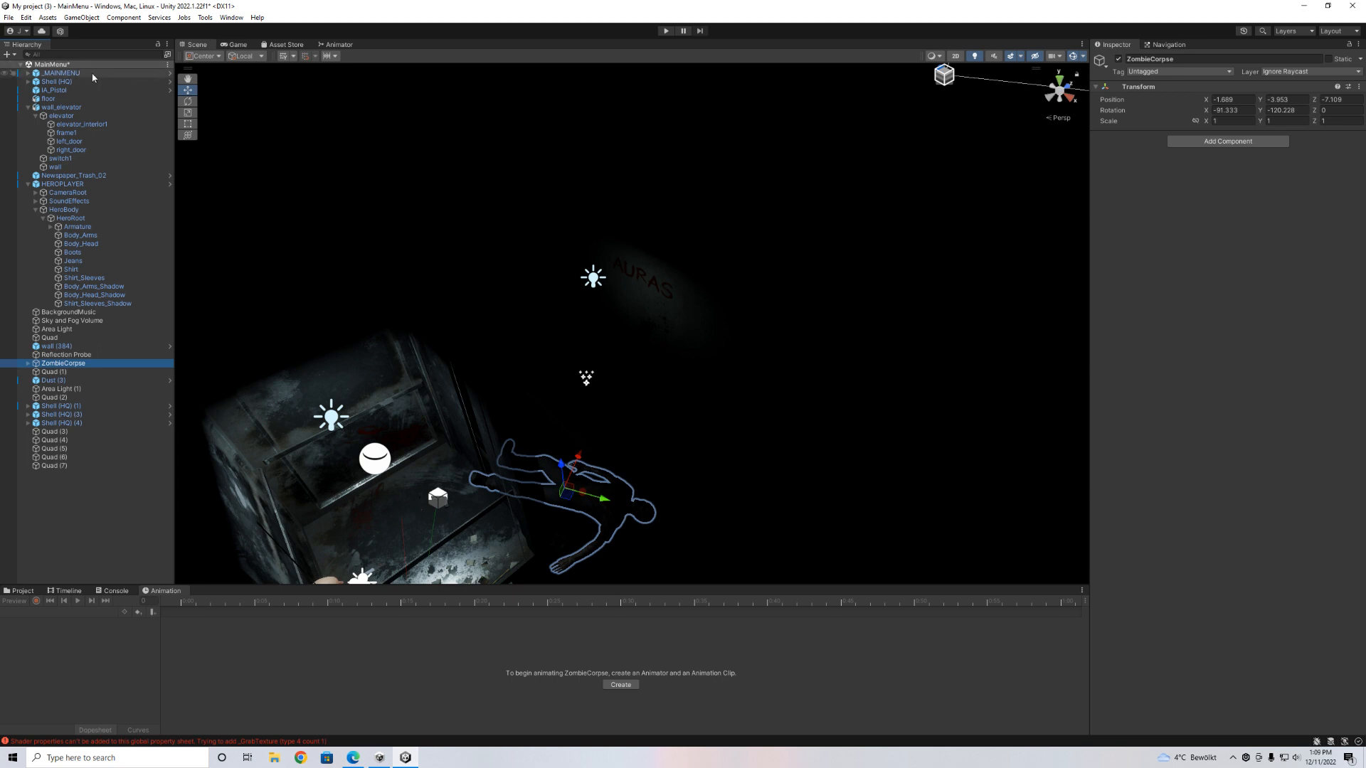
pyautogui.click(244, 47)
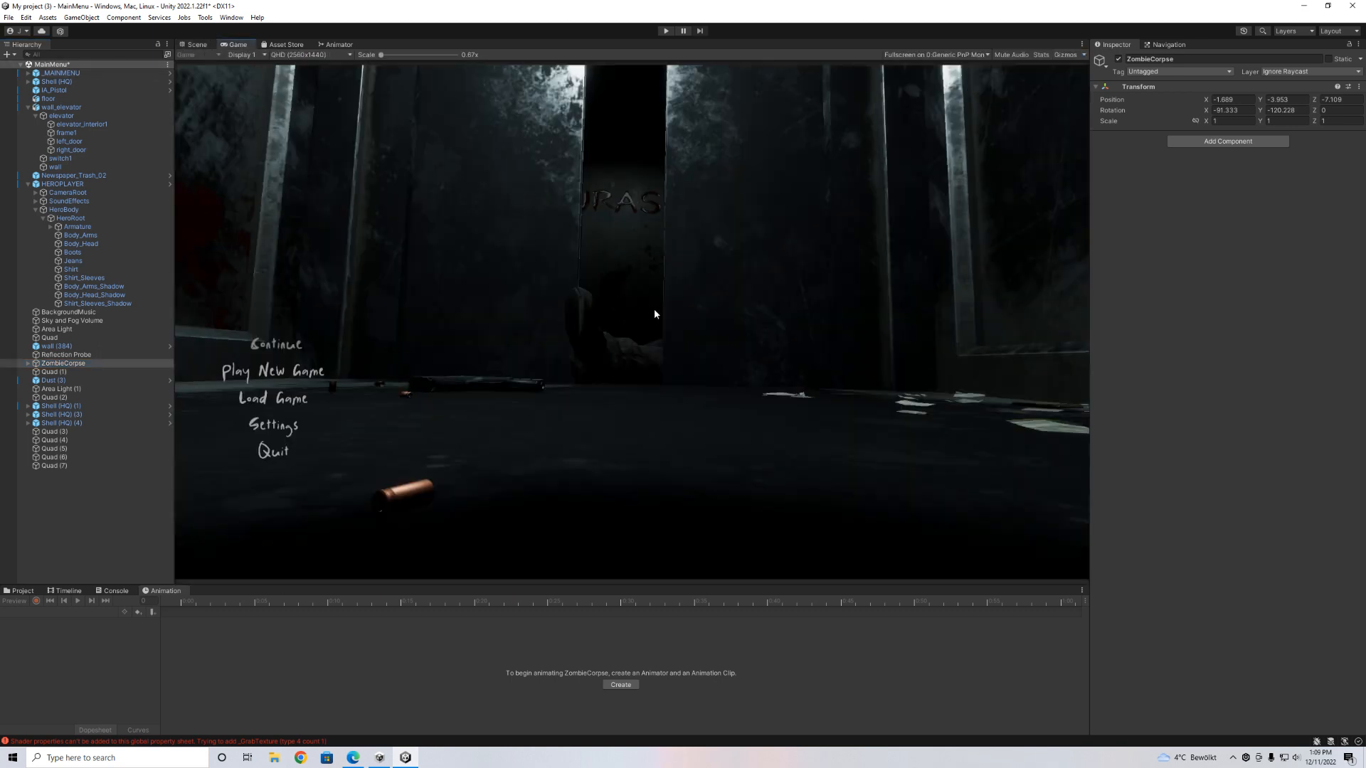